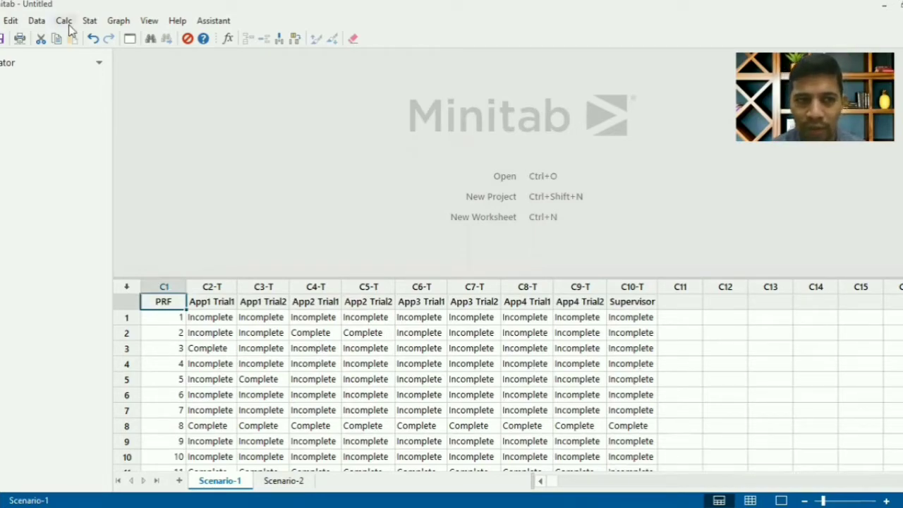
Step: Begin creating an attribute agreement analysis worksheet and set the number of samples to 30
click(90, 22)
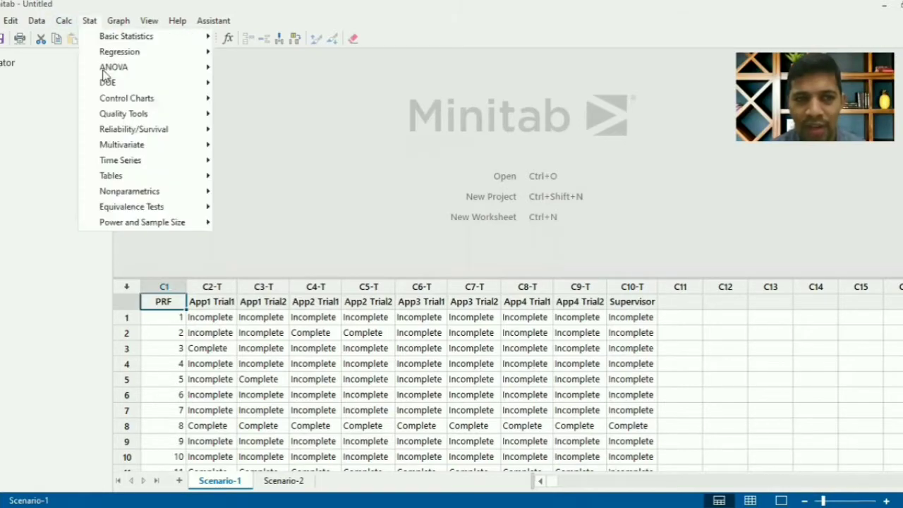
mouse_move(120, 116)
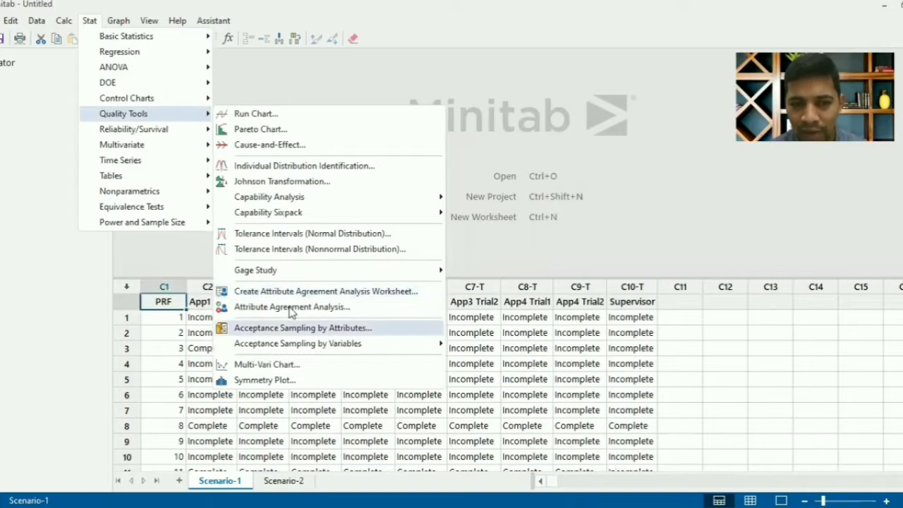
click(336, 292)
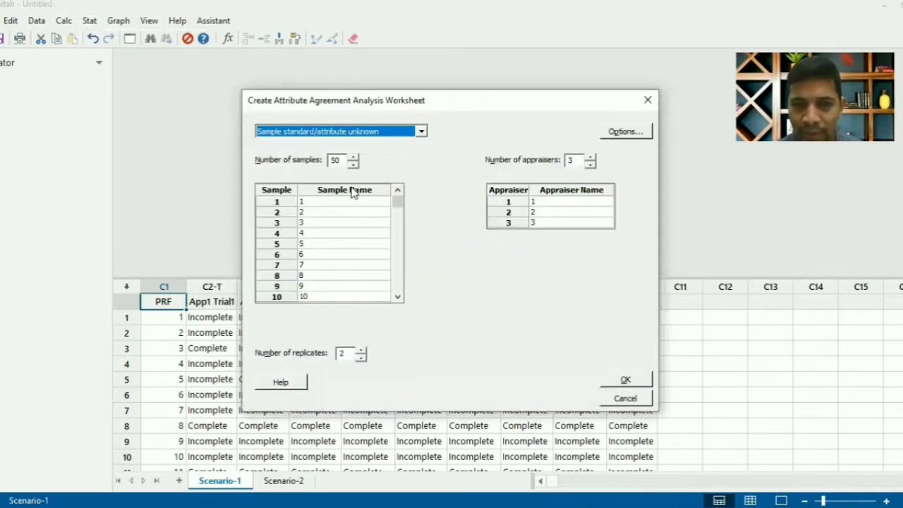
click(340, 161)
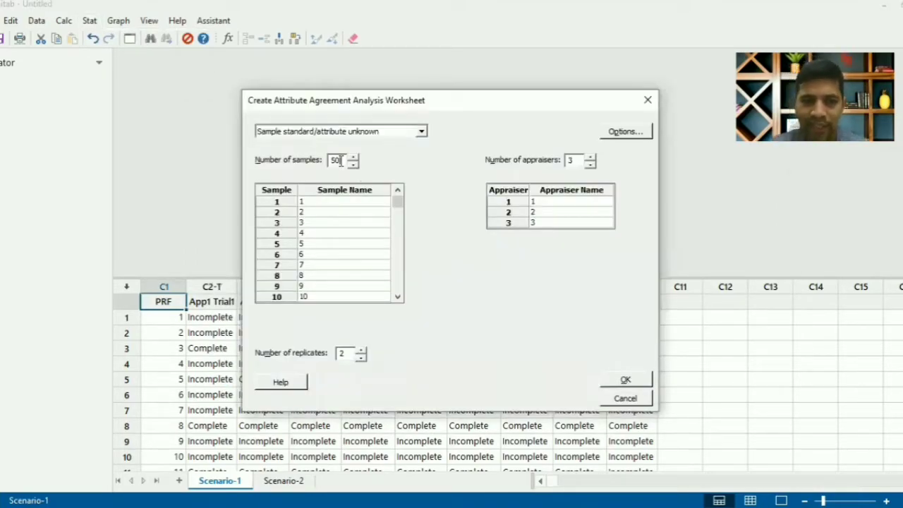
key(BackSpace)
key(BackSpace)
text(30)
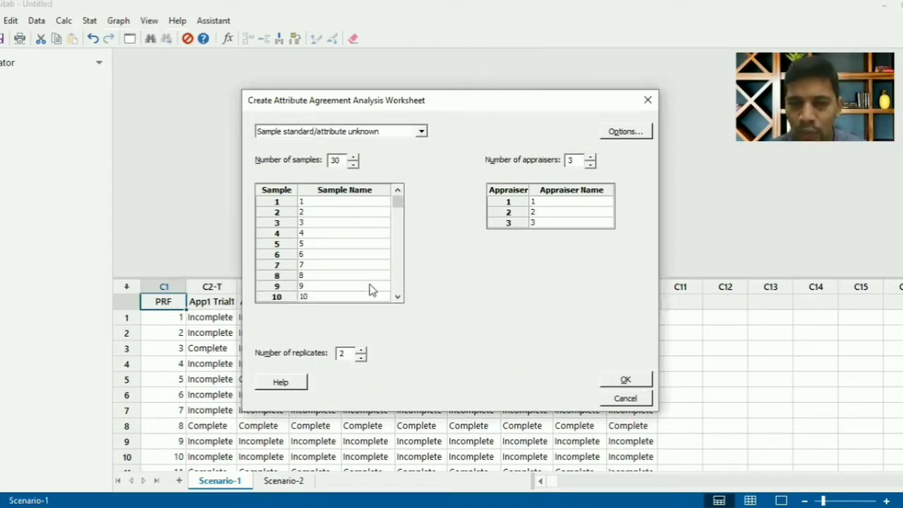
Step: Try 4 appraisers with the sample standard/attribute in worksheet option, and close the worksheet setup without creating it
click(589, 165)
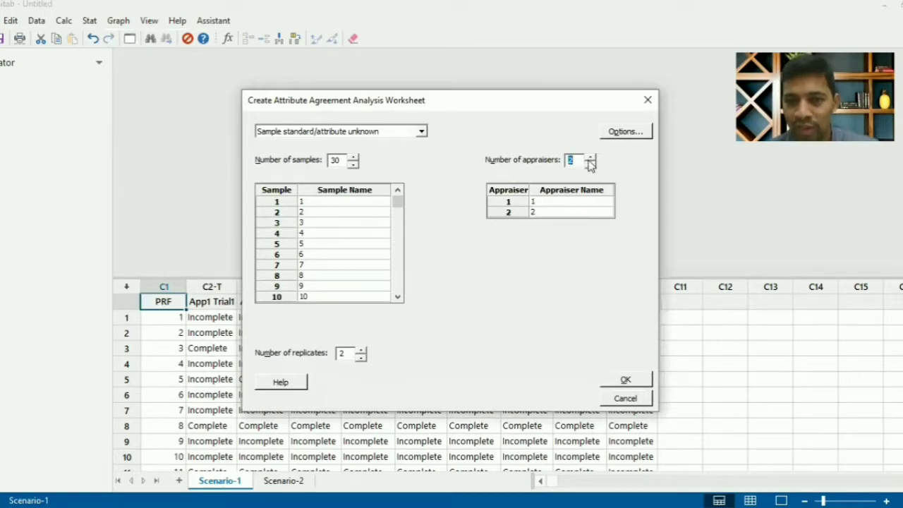
click(590, 158)
click(590, 158)
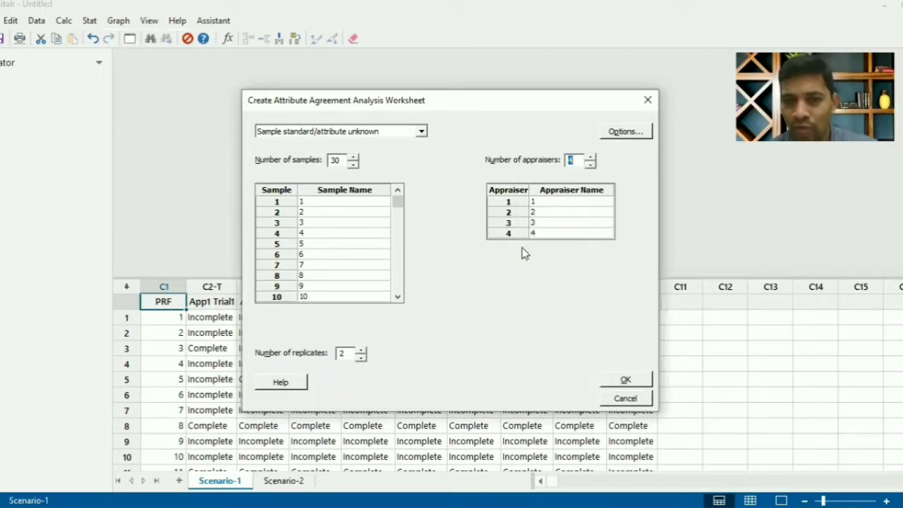
click(396, 132)
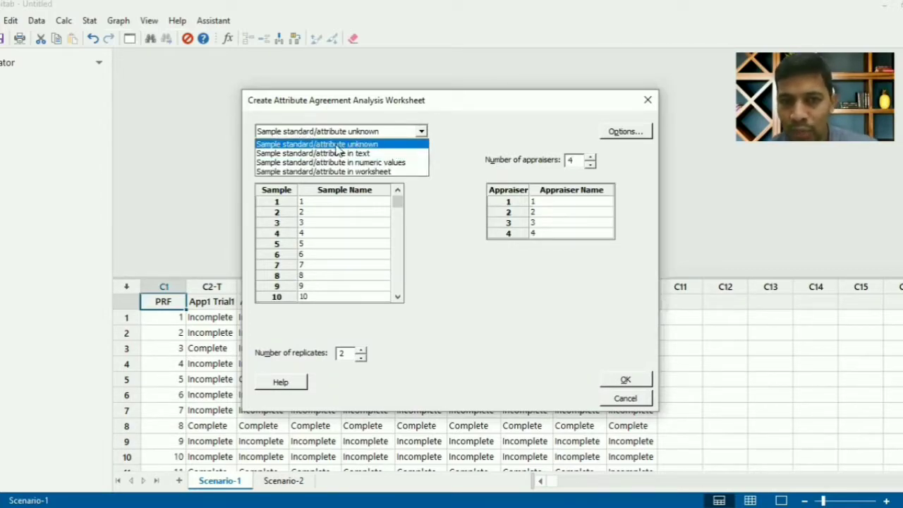
click(384, 171)
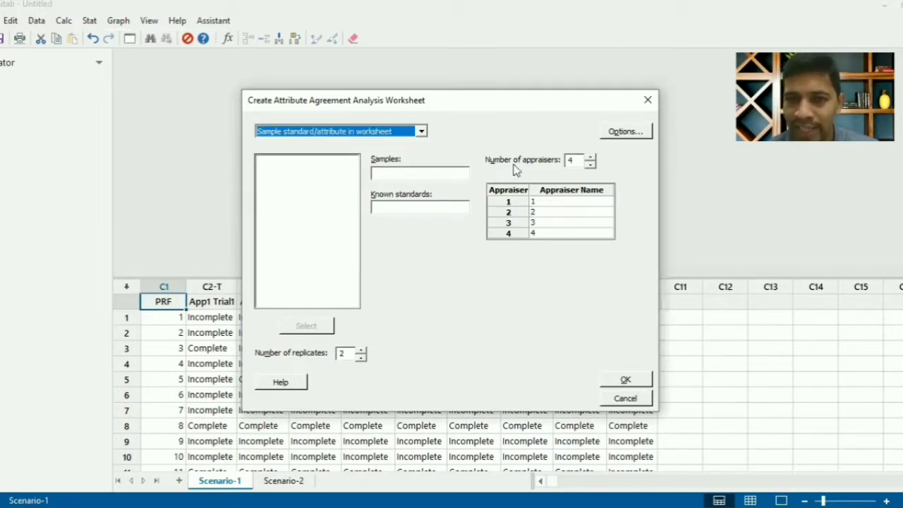
click(643, 107)
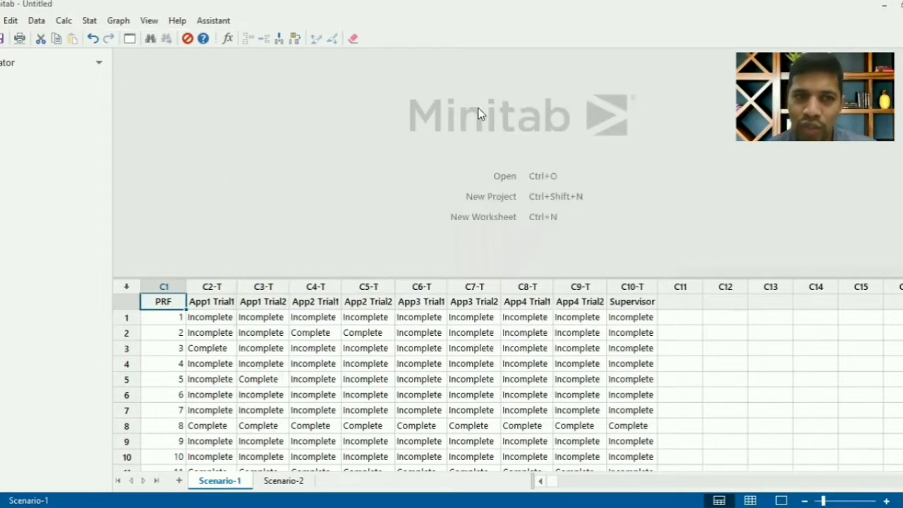
Step: Examine the Assistant's measurement systems analysis choices for setting up and analysing appraisal data, and close the chooser
click(214, 20)
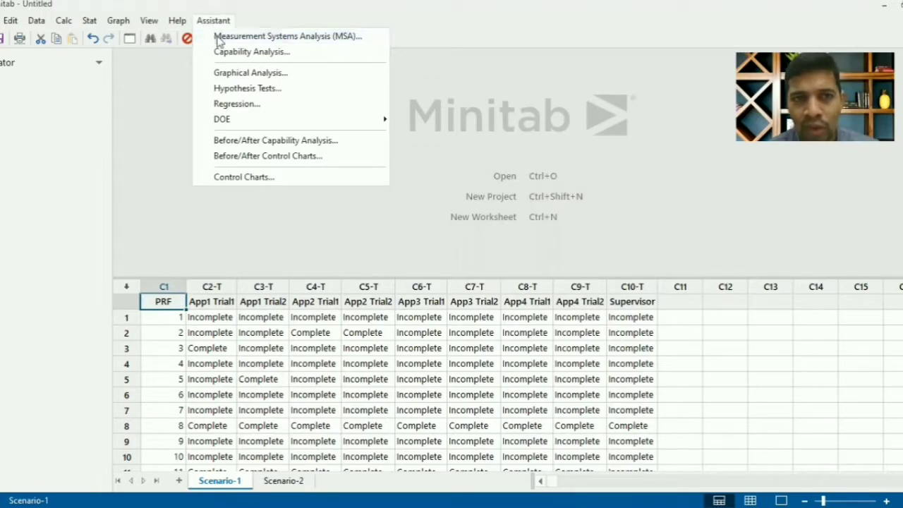
click(230, 39)
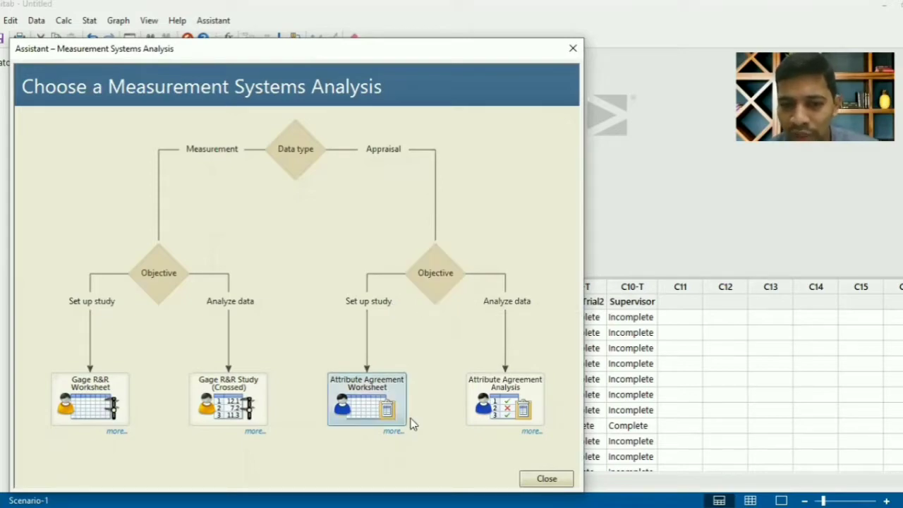
click(571, 48)
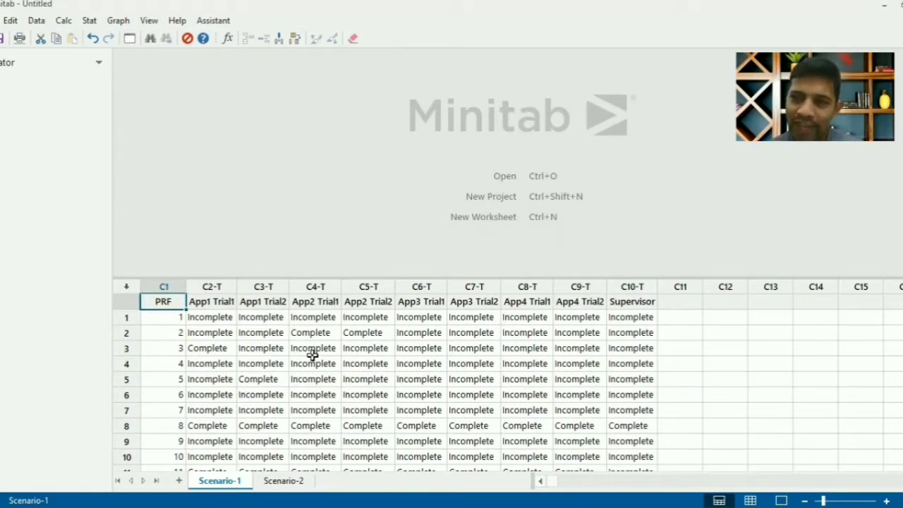
Step: Start an Attribute Agreement Analysis on Scenario-1, reset its settings to the defaults, and arrange the data as multiple columns
click(89, 22)
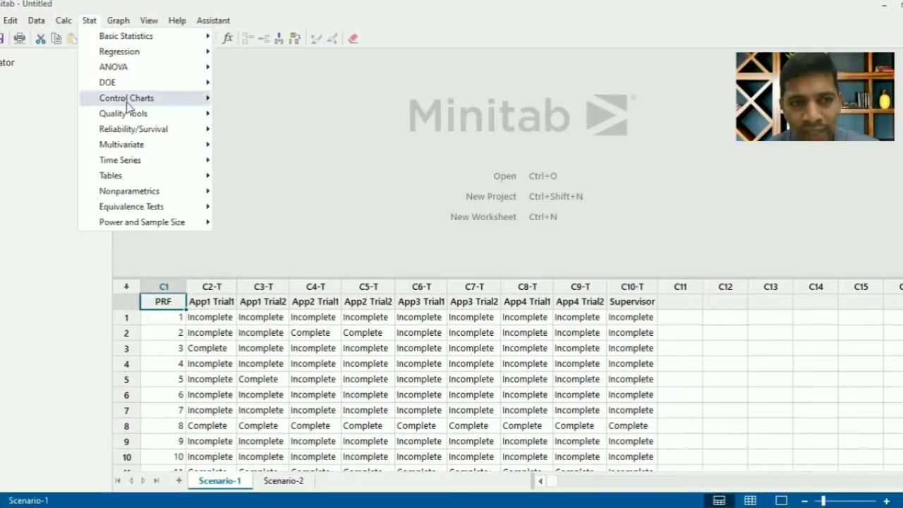
mouse_move(131, 115)
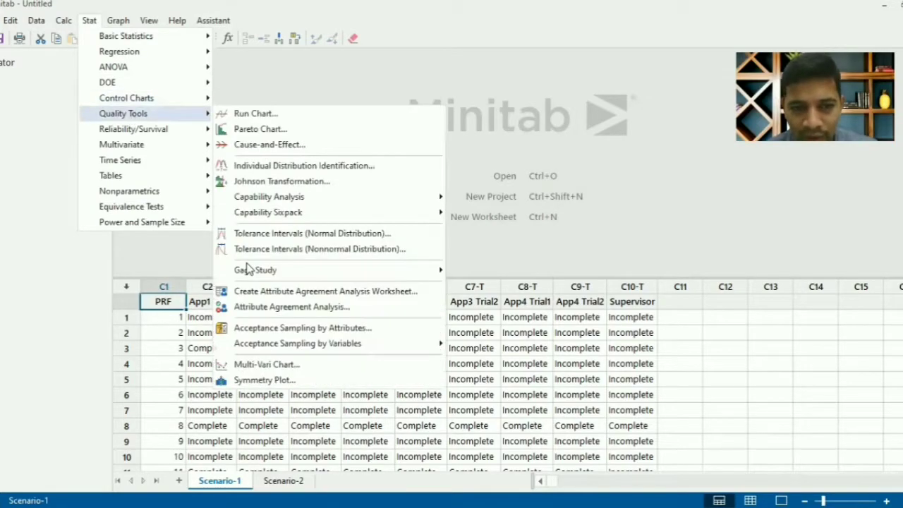
click(272, 310)
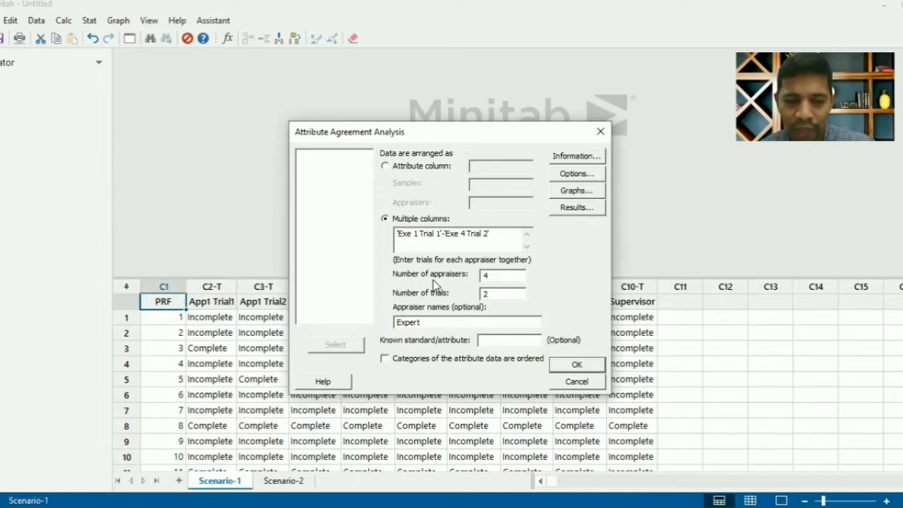
key(F3)
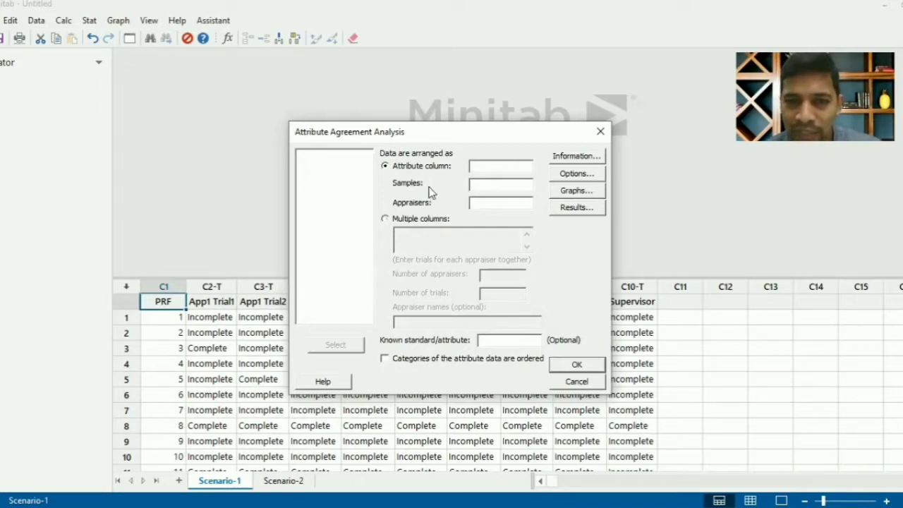
click(386, 219)
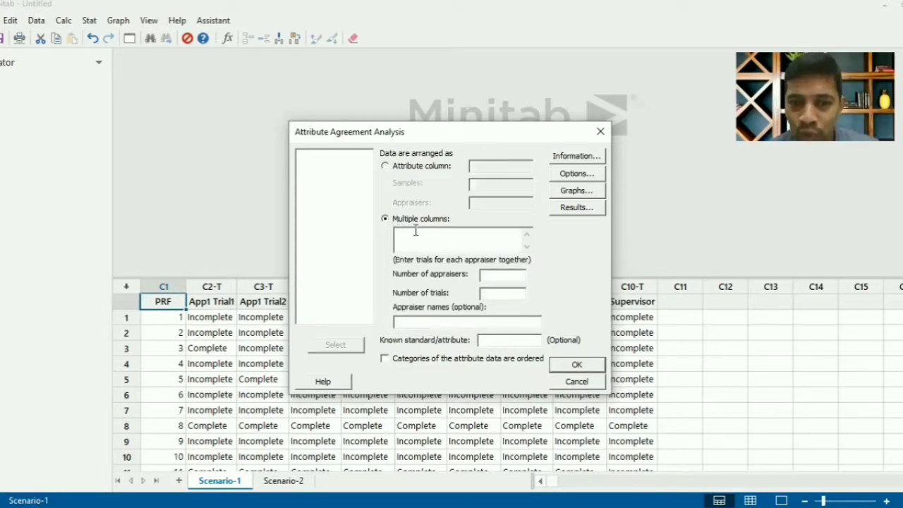
click(485, 245)
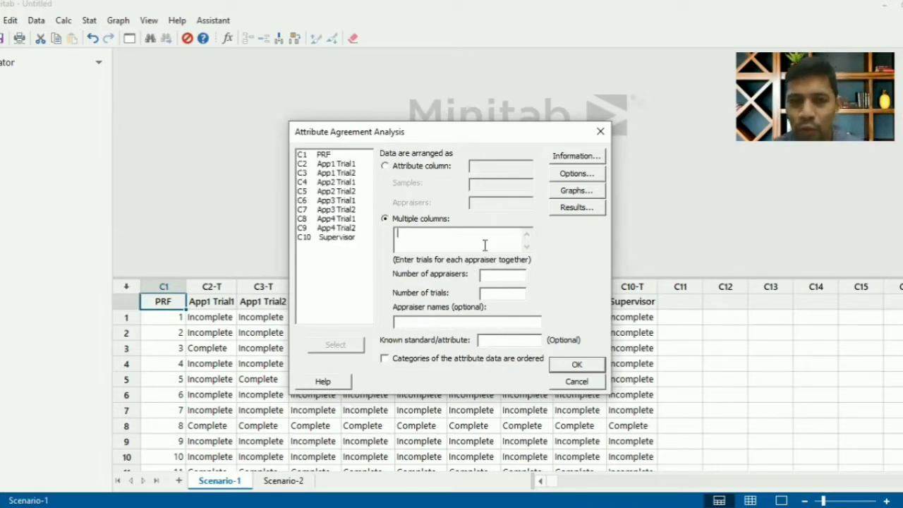
click(351, 168)
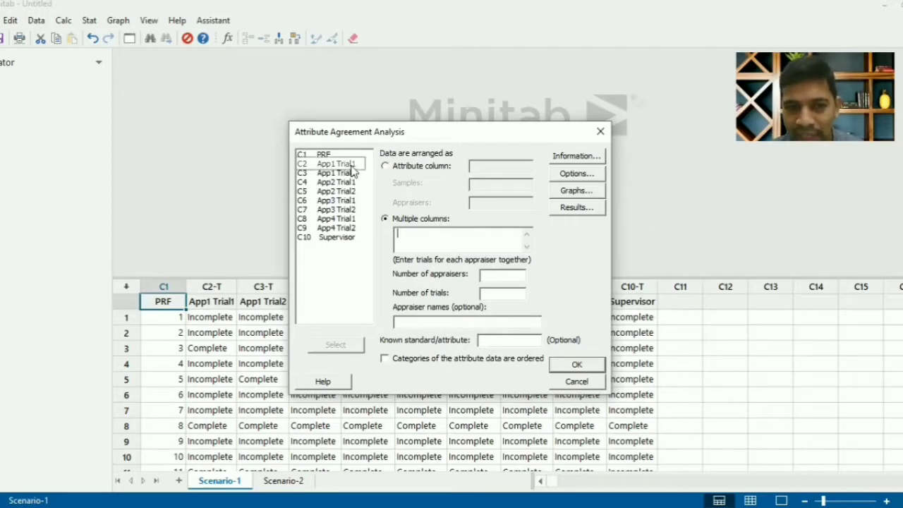
click(351, 170)
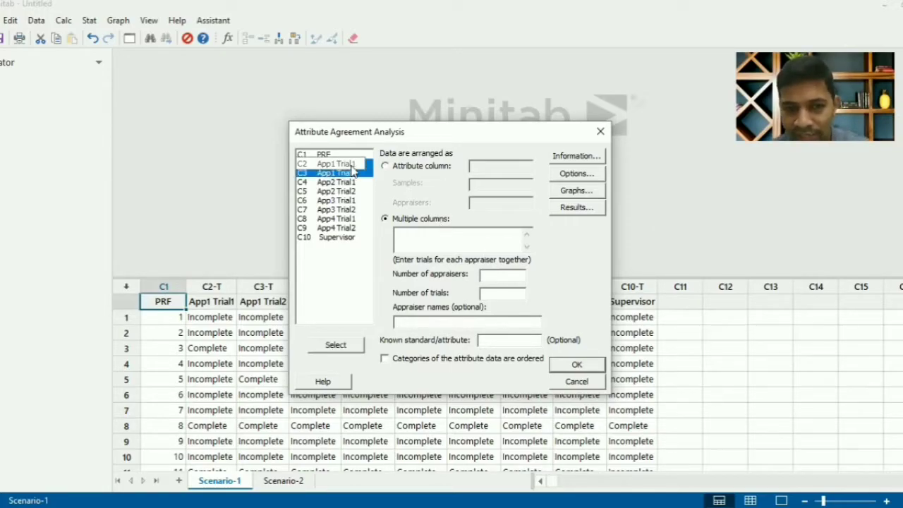
key(shift+Down)
key(shift+Down)
key(shift+Down)
key(shift+Down)
key(shift+Down)
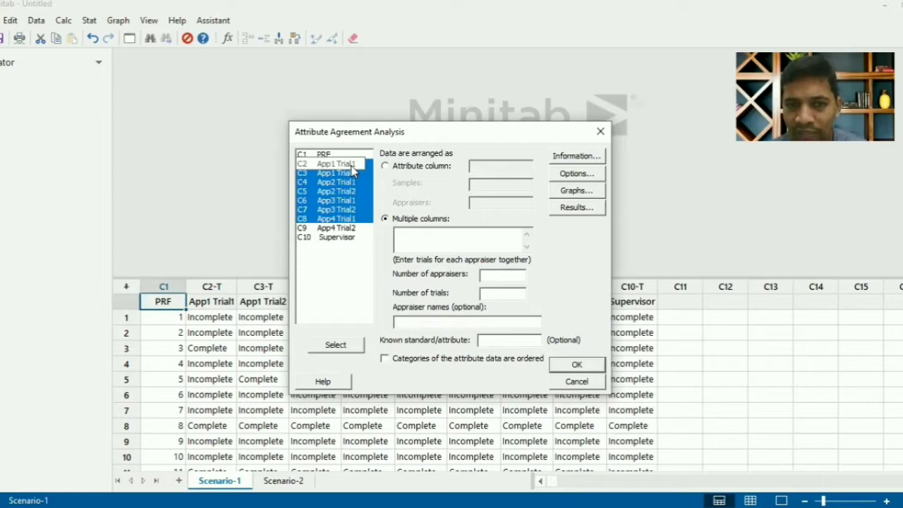
click(521, 244)
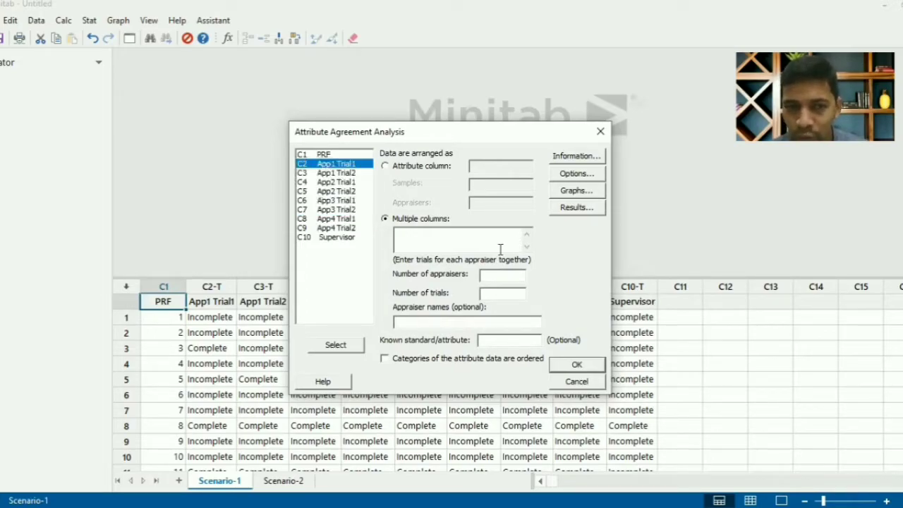
drag(362, 164, 456, 238)
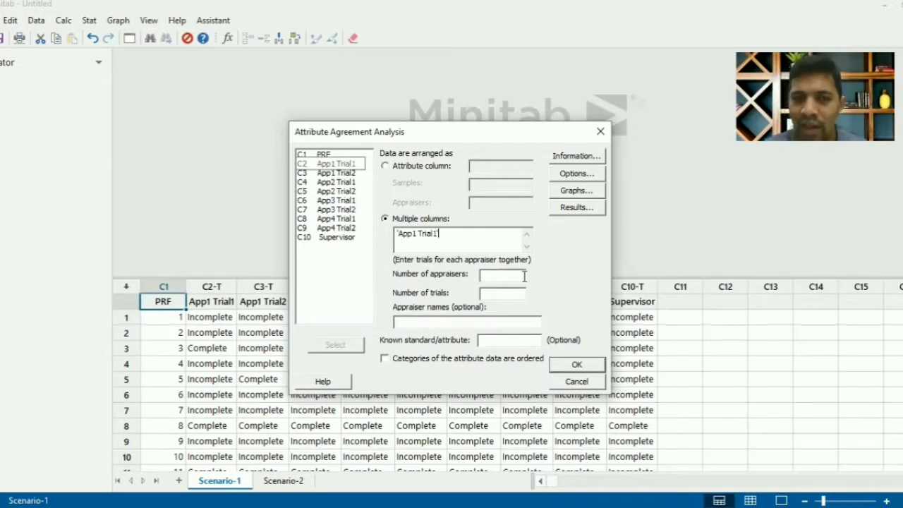
key(ctrl+z)
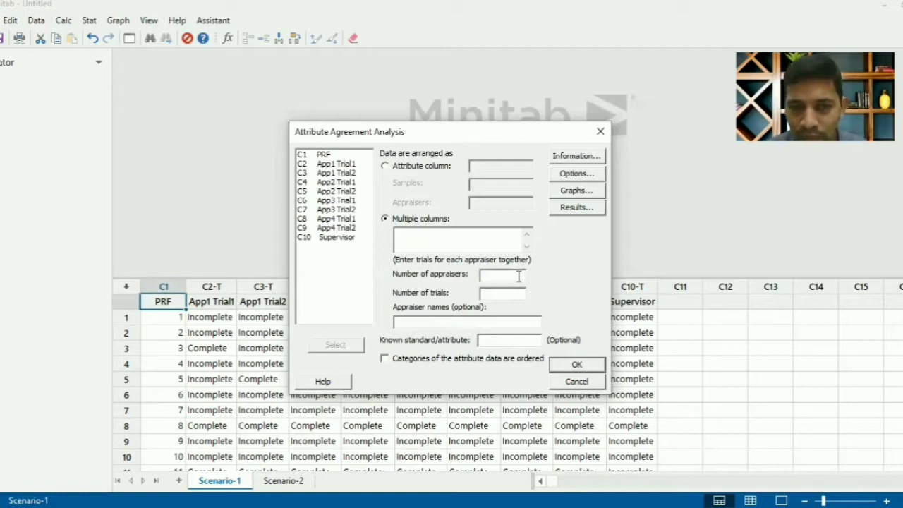
Step: Assign columns App1 Trial1 through App4 Trial2 as the multiple data columns of the analysis
drag(359, 167, 359, 169)
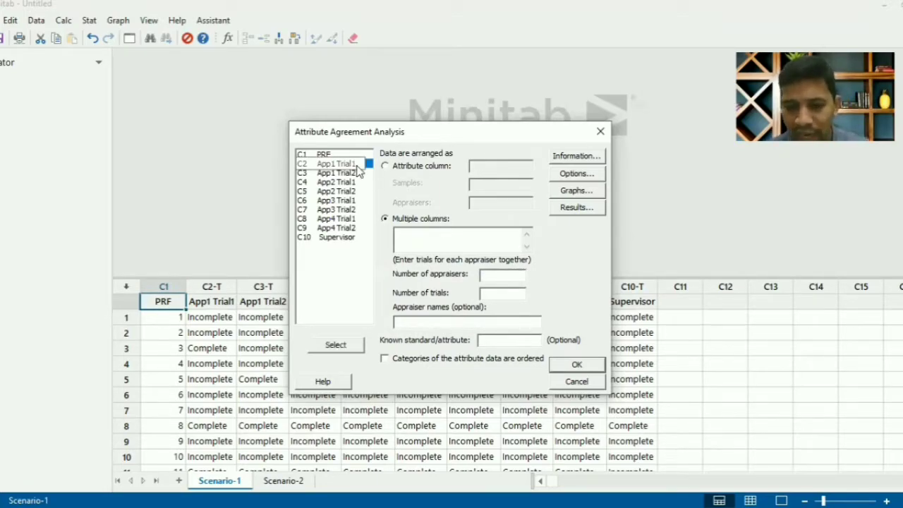
key(shift+Down)
key(shift+Down)
key(shift+Down)
key(shift+Down)
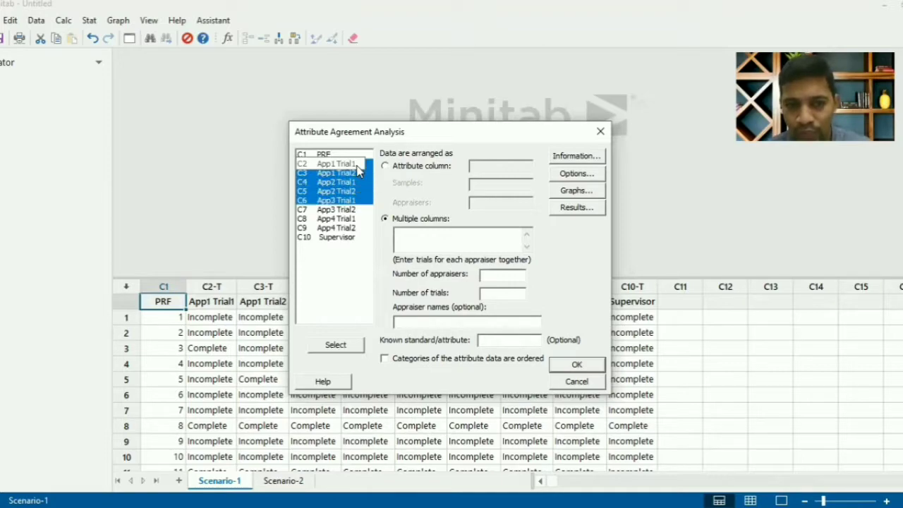
key(shift+Down)
key(shift+Down)
drag(357, 166, 371, 220)
key(shift+Down)
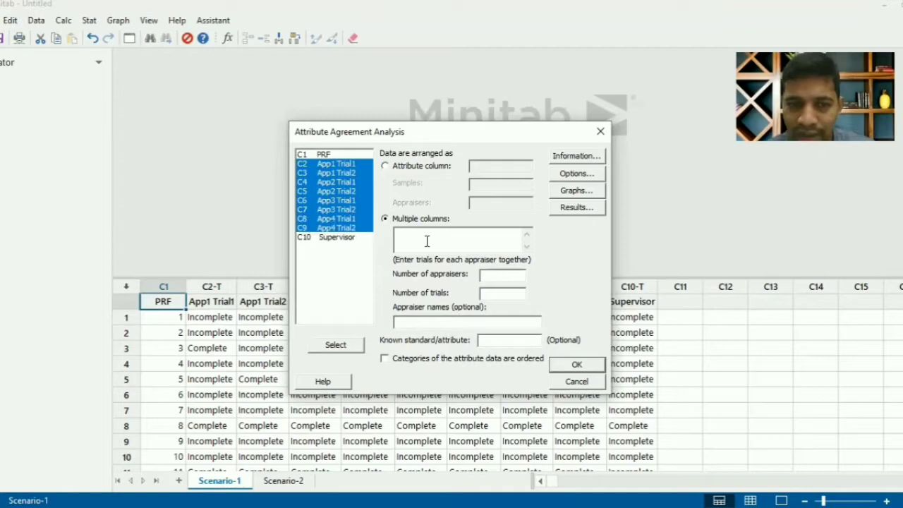
click(351, 346)
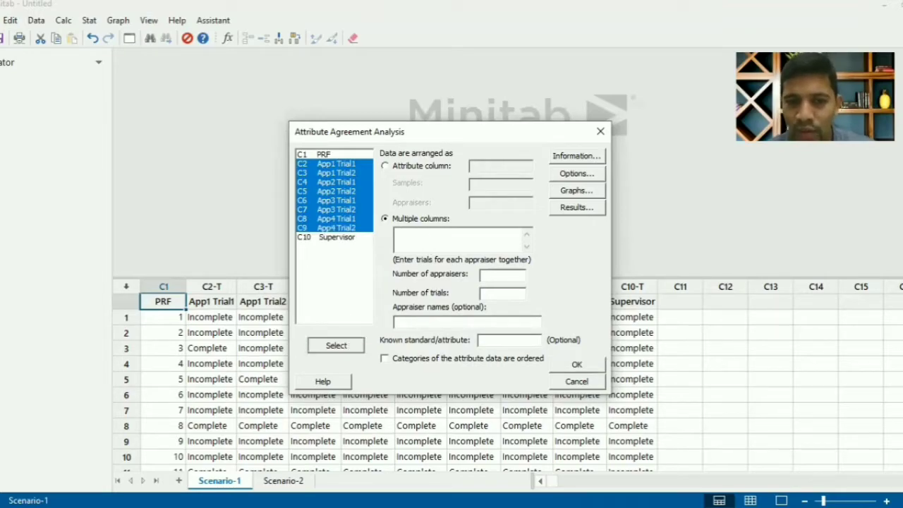
Step: Set the number of appraisers to 4 and the number of trials to 2
click(492, 276)
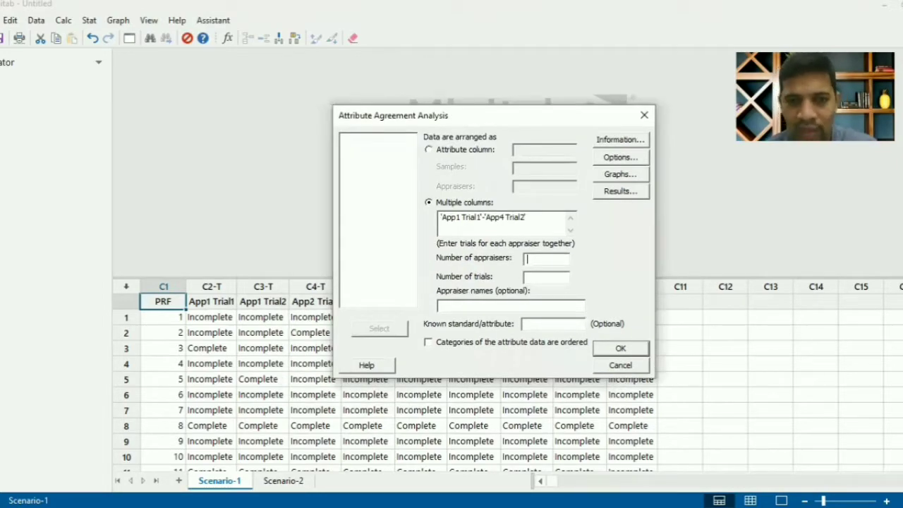
text(4)
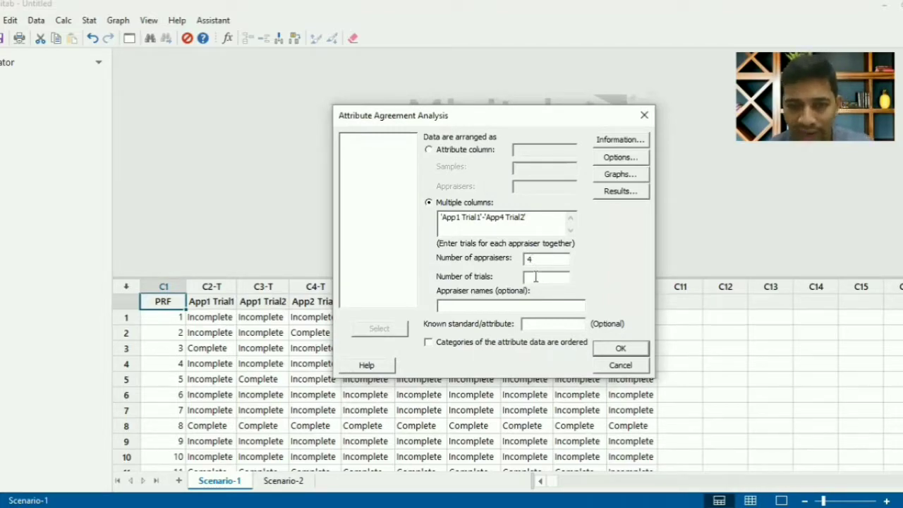
text(2)
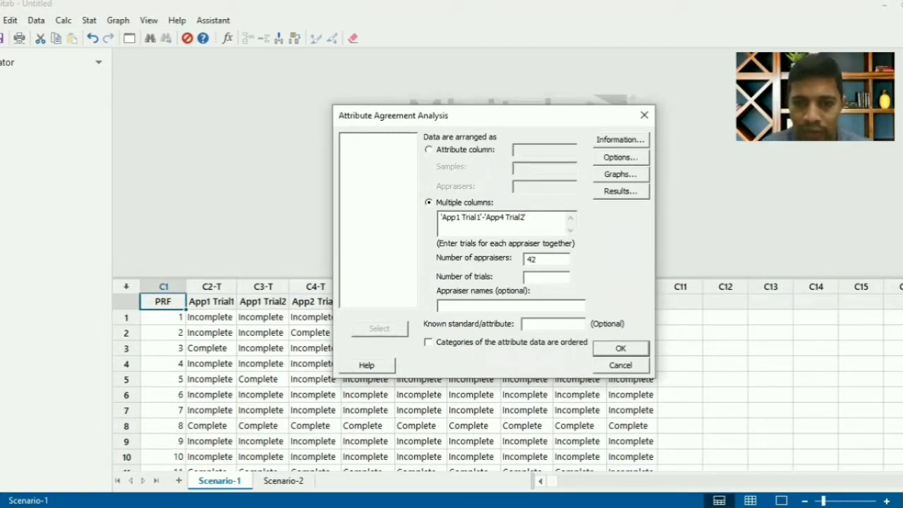
key(BackSpace)
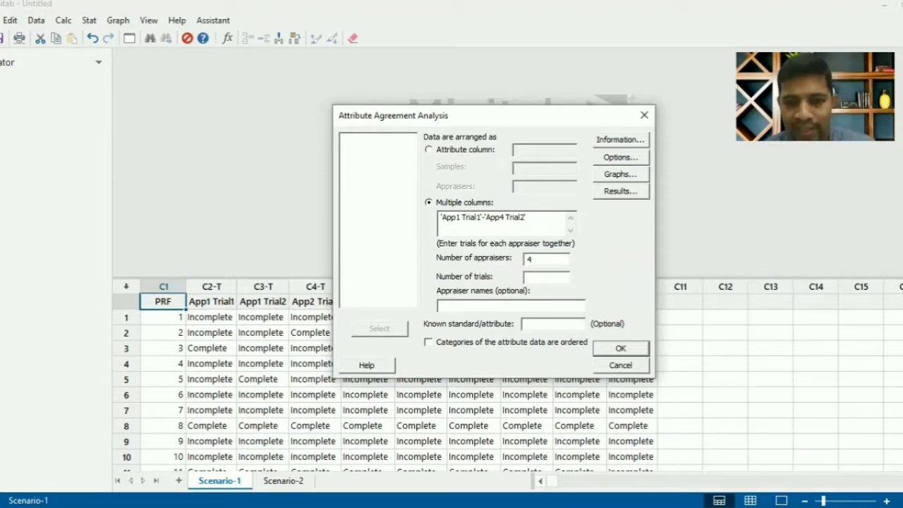
key(Tab)
text(2)
Step: Enter the optional appraiser name for the analysis and assign the Supervisor column as the known standard
click(521, 305)
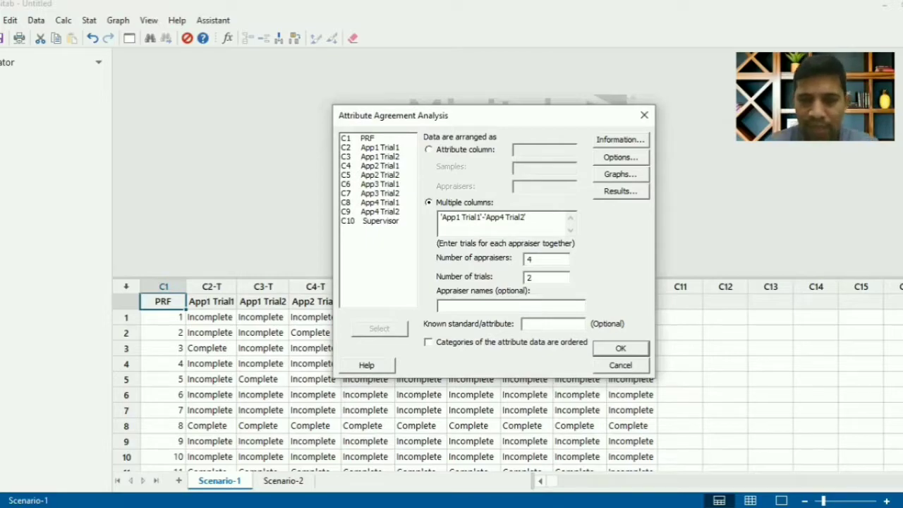
text(a)
key(BackSpace)
text(A)
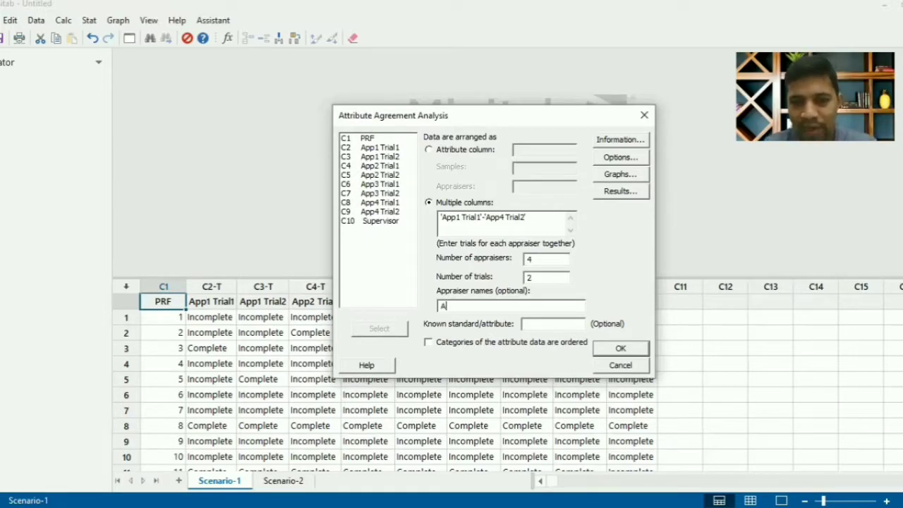
text(brar)
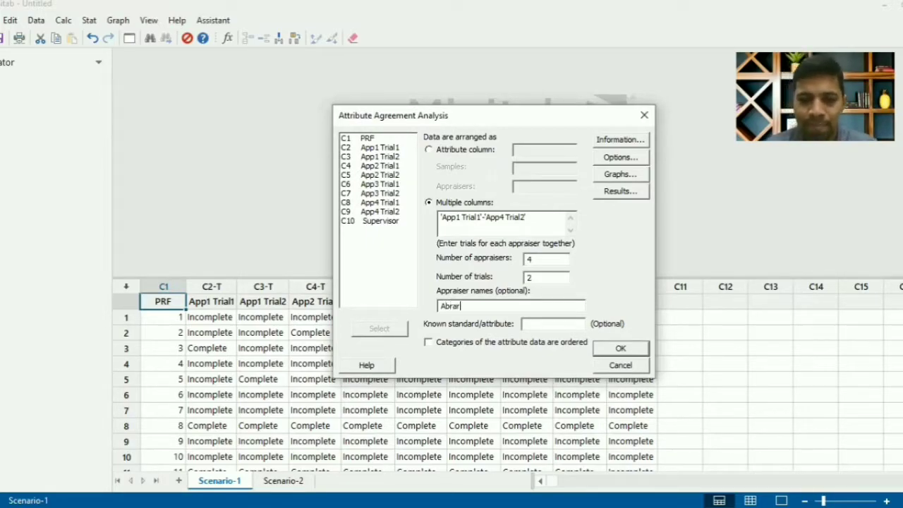
text( Know)
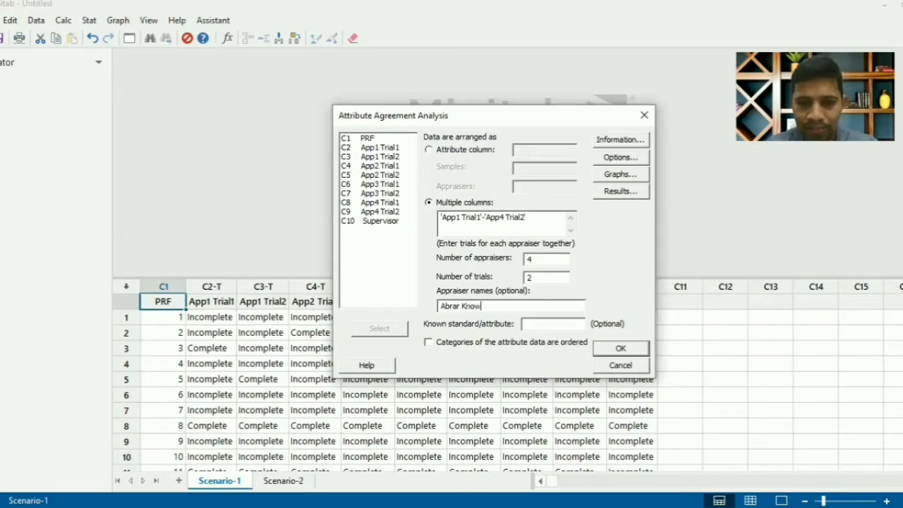
text(ledge)
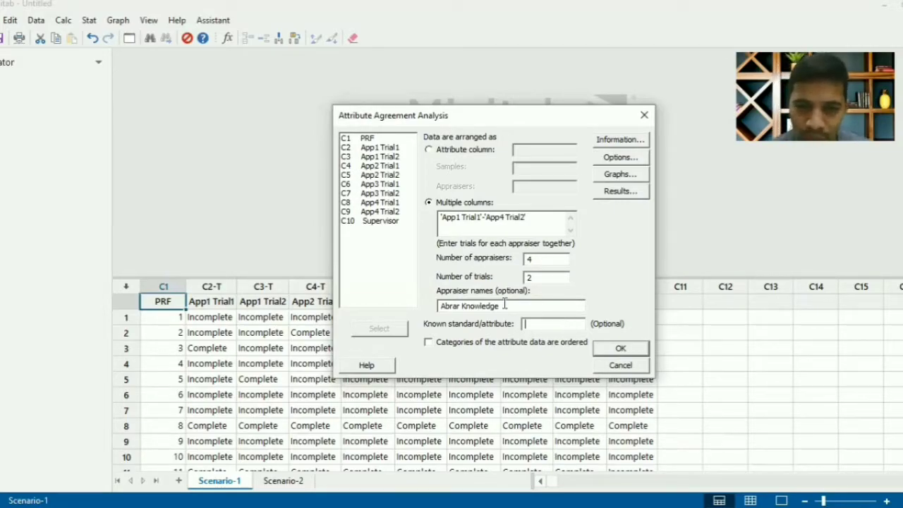
click(384, 221)
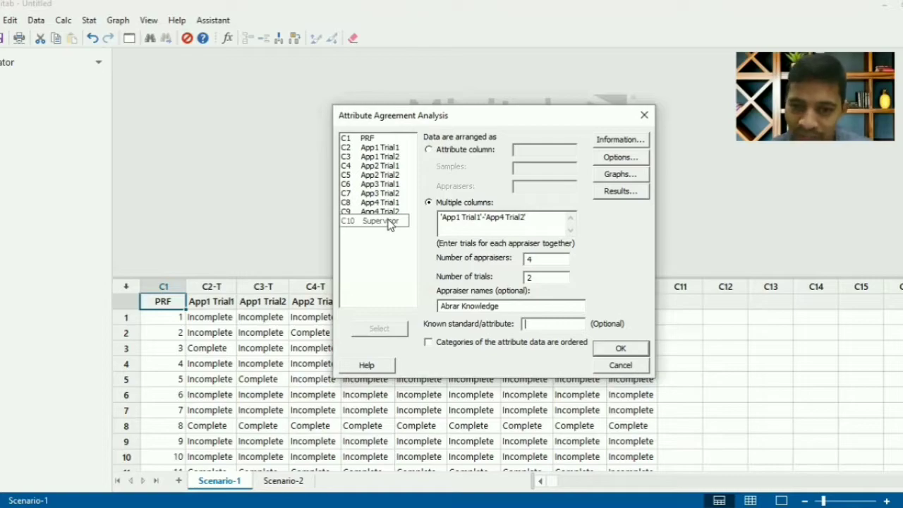
double_click(387, 221)
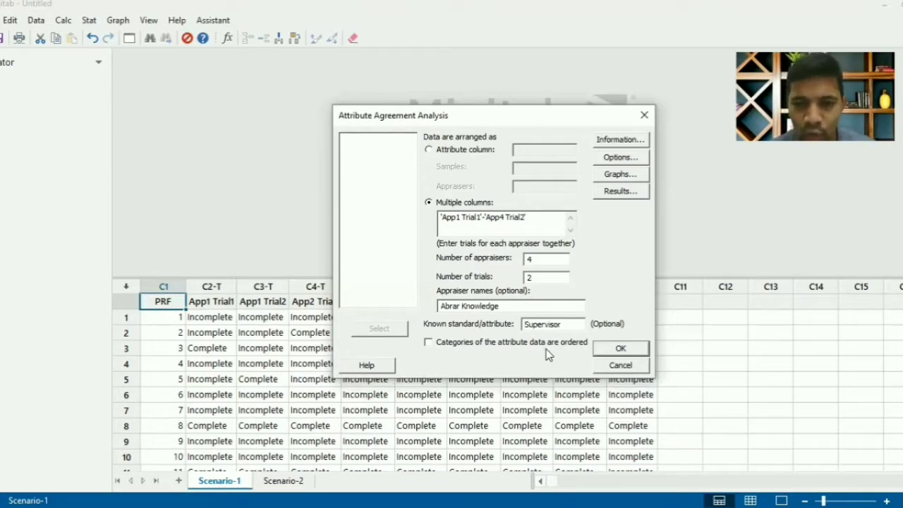
Step: Copy Patient Registration from the Scenario-1 slide in PowerPoint and enter it as the date of study in the Minitab analysis information
click(611, 145)
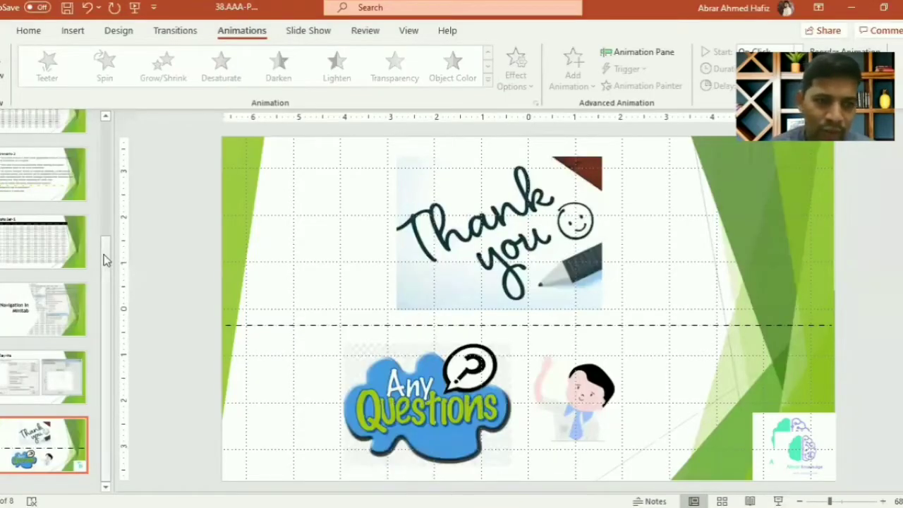
scroll(109, 170, up, 3)
click(62, 204)
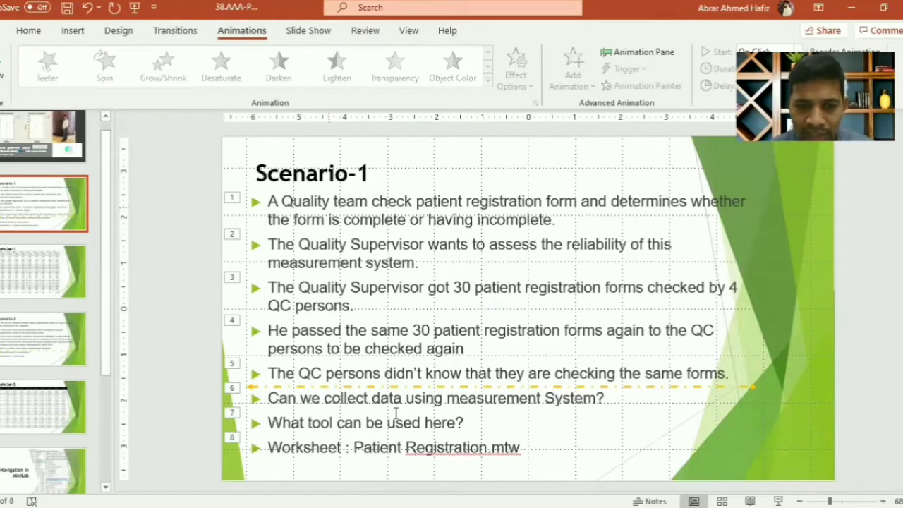
drag(387, 446, 469, 452)
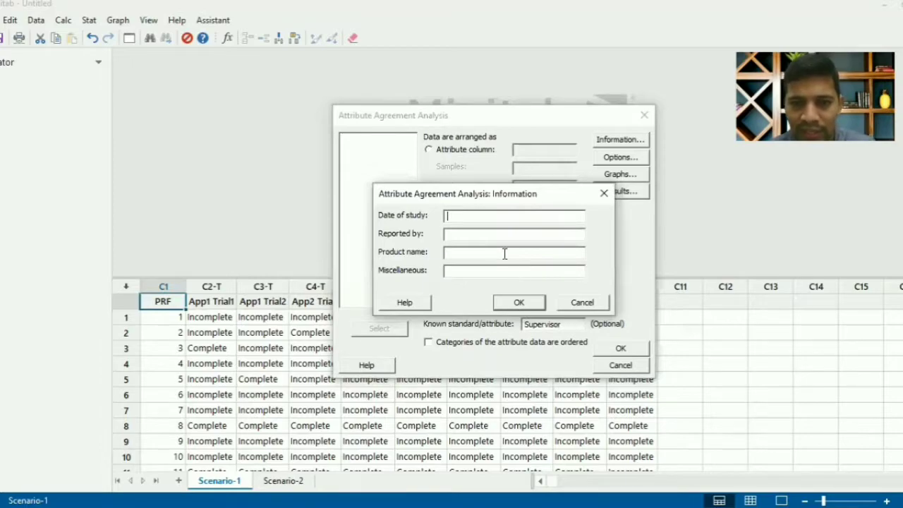
text(Patient Registration)
Step: Fill in the reporter's name and set the product name to Hospital Sheet in the analysis information
click(481, 235)
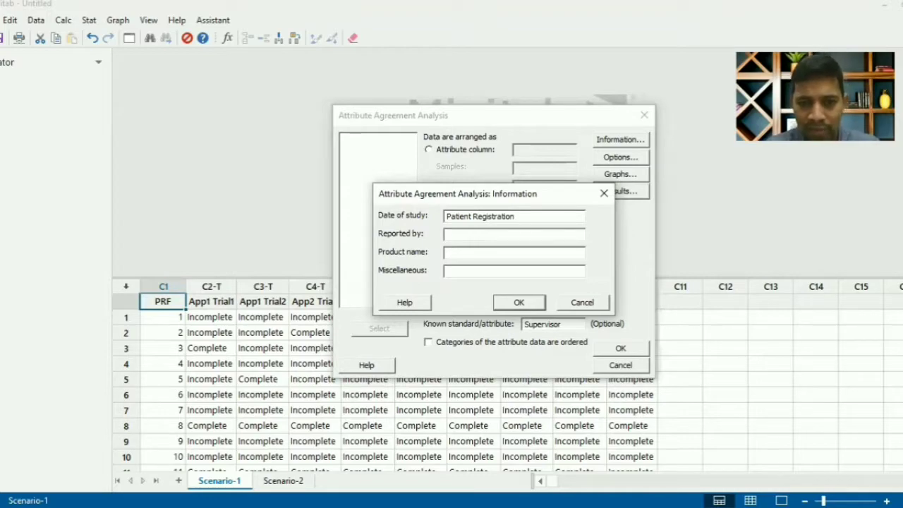
text(Abrar)
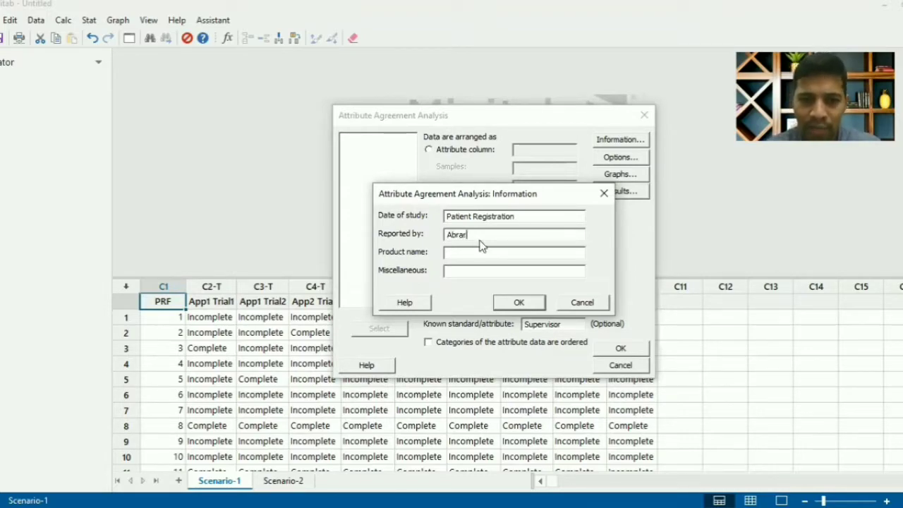
key(Tab)
text(Hi)
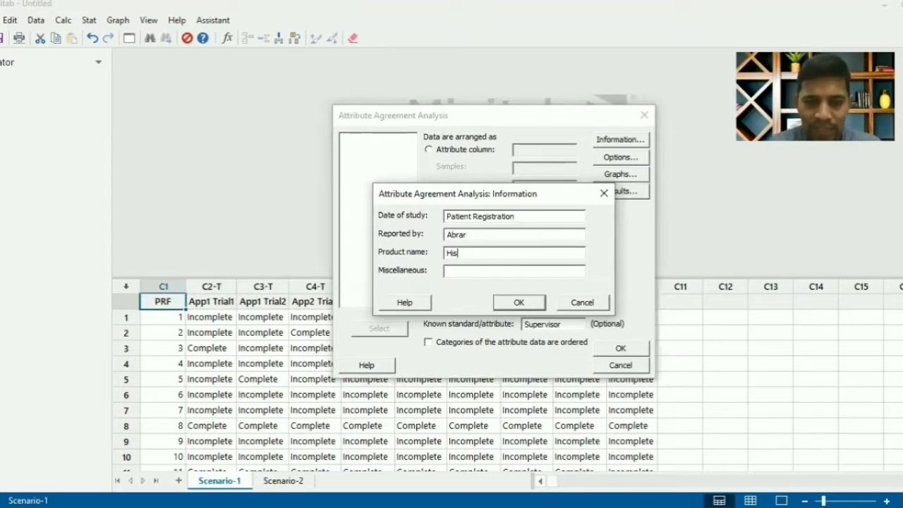
text(sp)
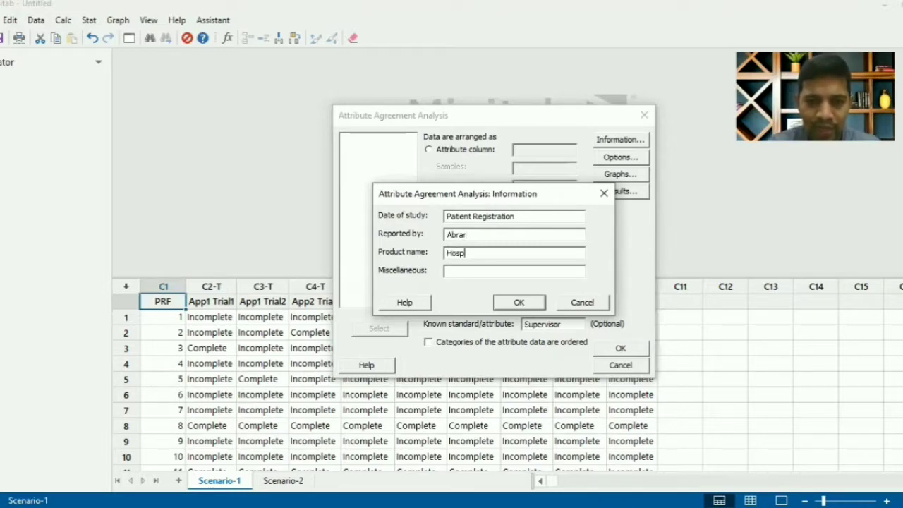
text(o)
key(BackSpace)
text(it)
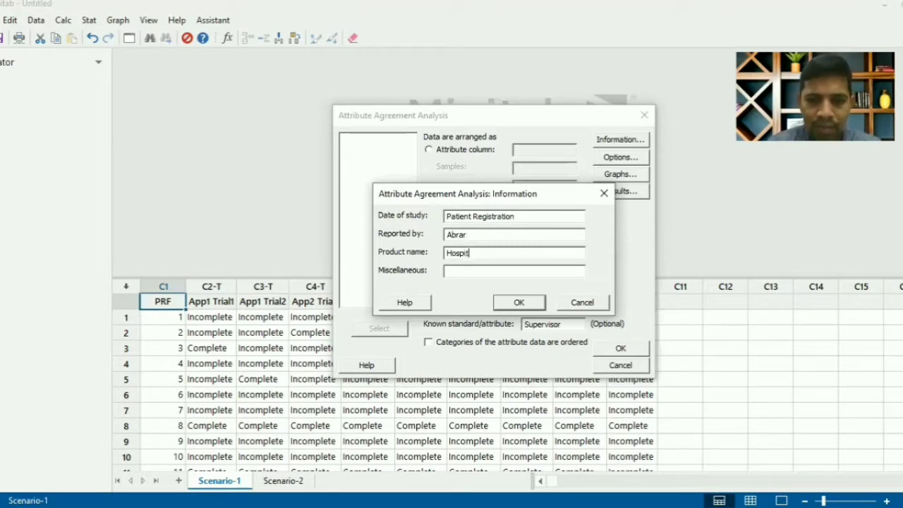
text(al Shee)
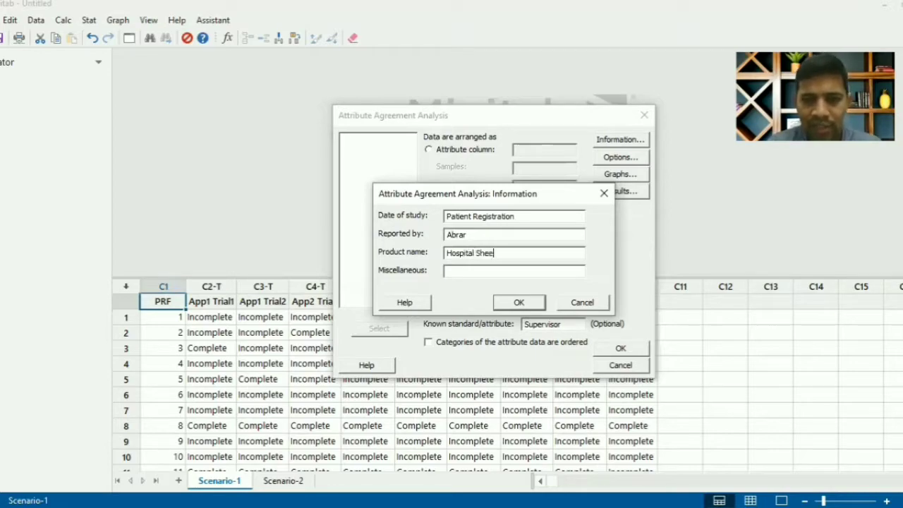
text(t)
key(Tab)
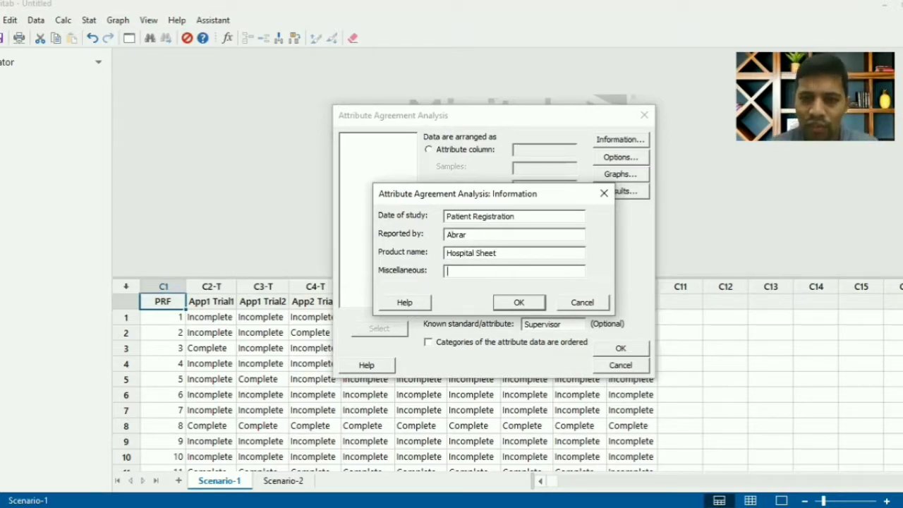
Step: Set the miscellaneous information to Dec 2020 and accept the analysis information
text(NA)
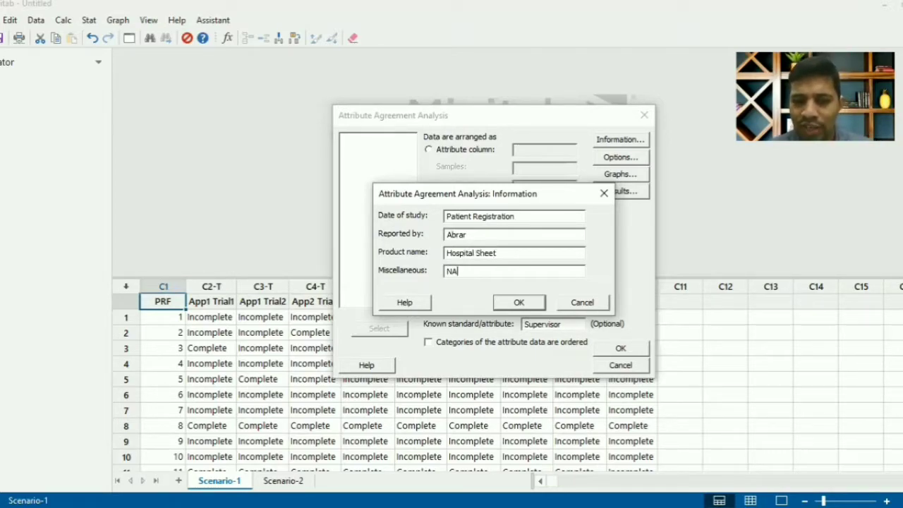
key(BackSpace)
key(BackSpace)
text(d)
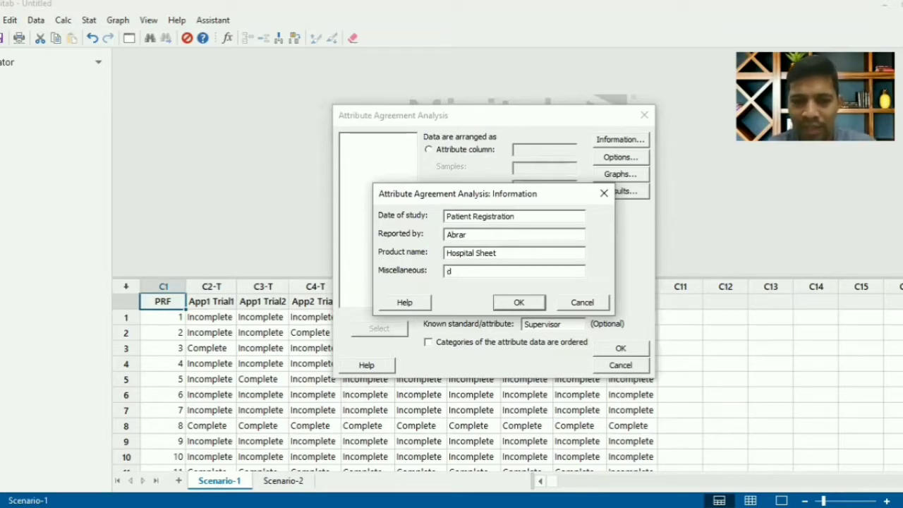
text(ec 2020)
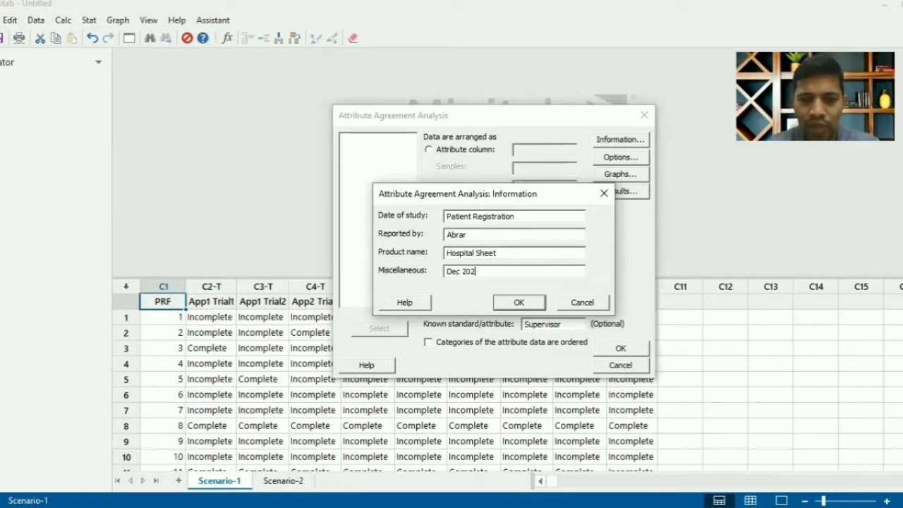
click(519, 303)
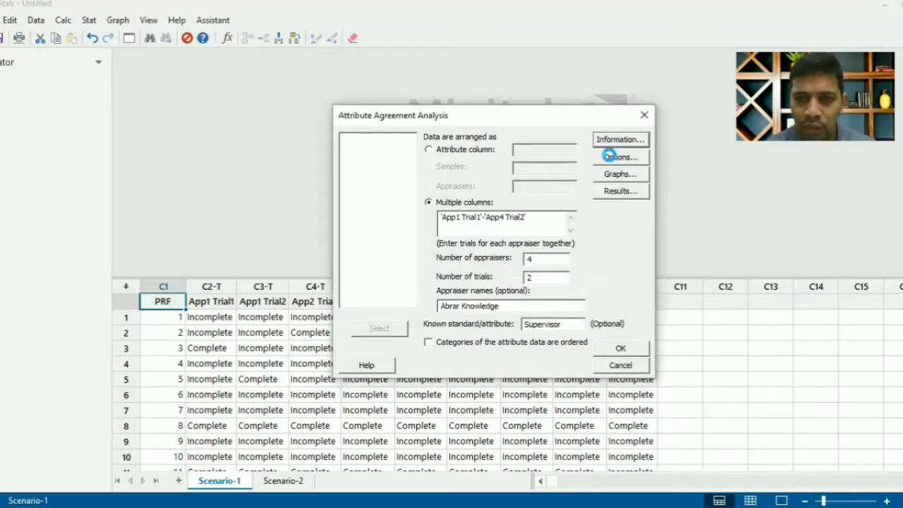
Step: Check the analysis's options, graphs and results settings without changing them, and run the Attribute Agreement Analysis
click(612, 157)
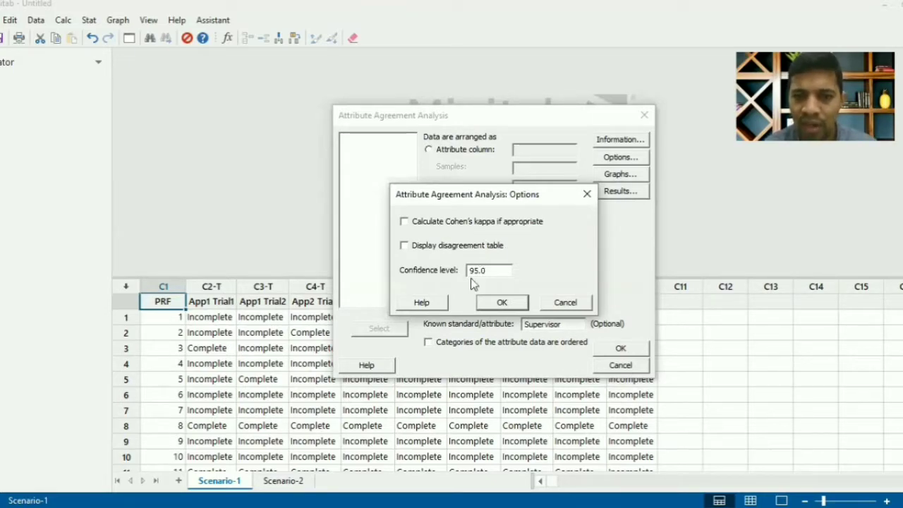
click(514, 303)
click(611, 176)
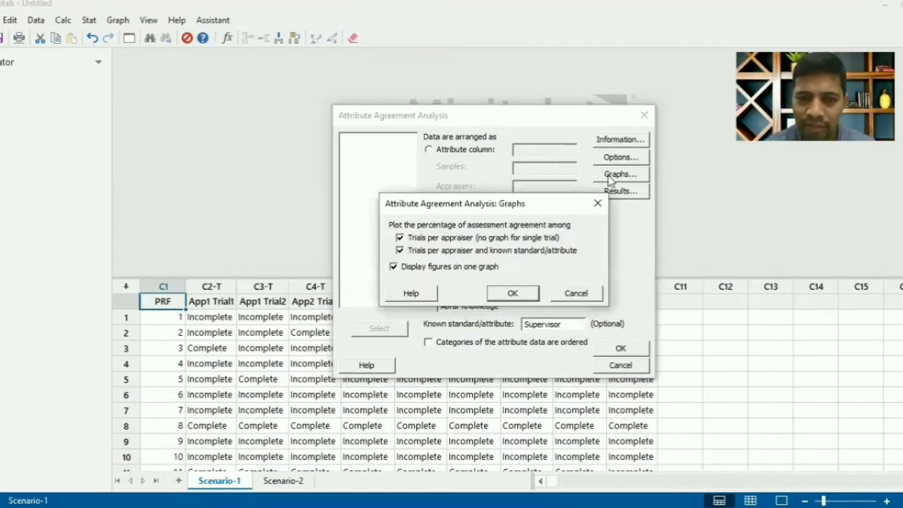
click(521, 297)
click(617, 190)
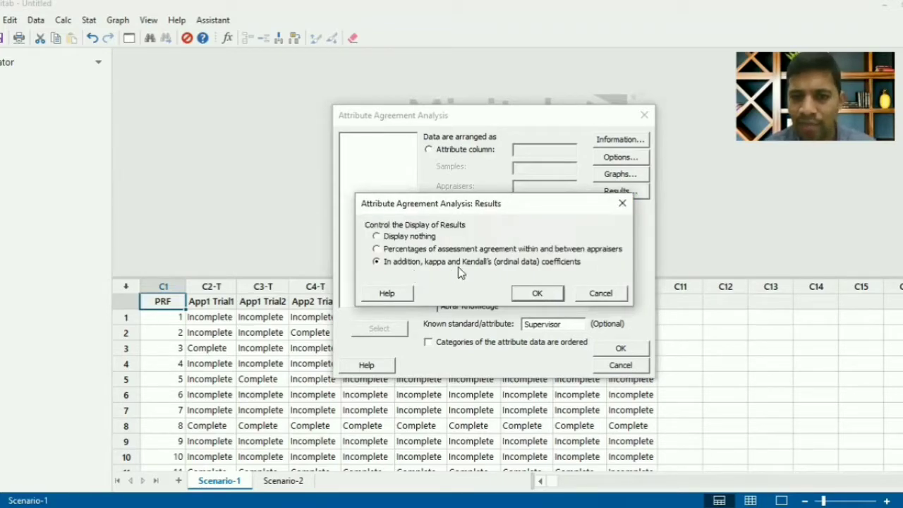
click(596, 296)
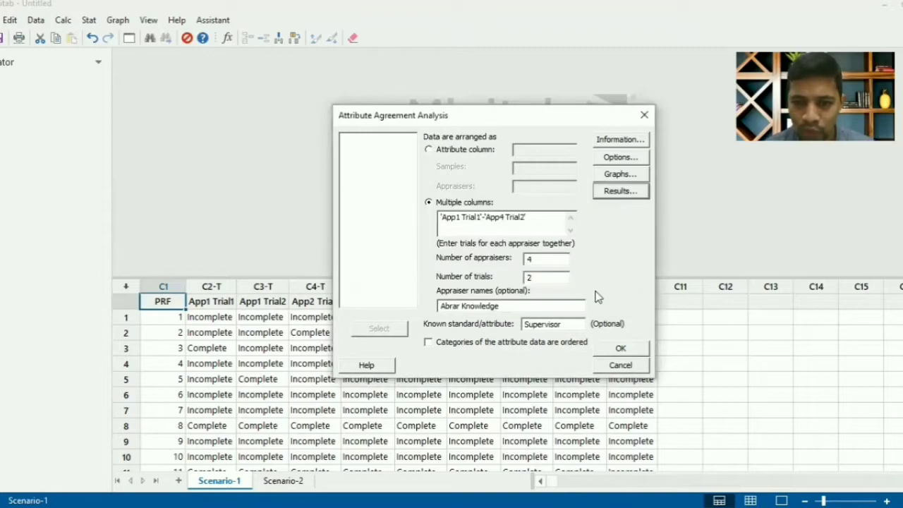
click(617, 345)
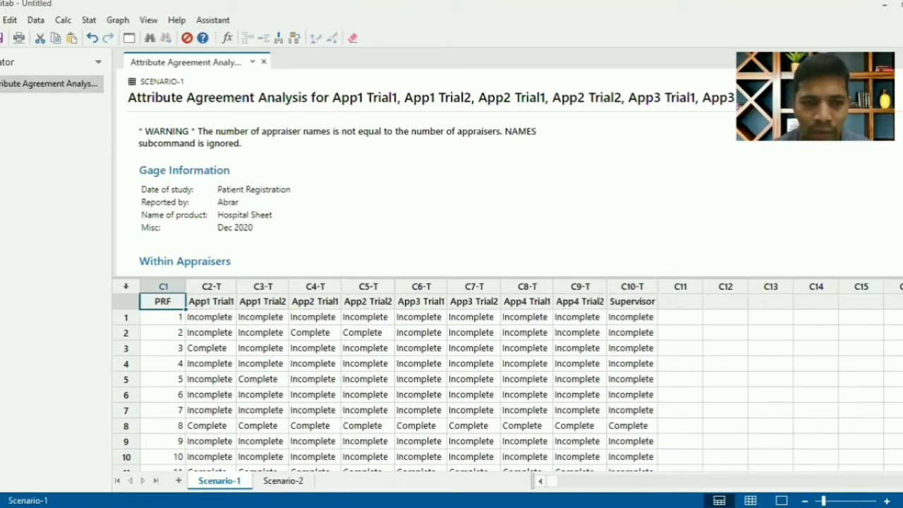
Step: Examine the within-appraiser assessment agreement, the Fleiss' Kappa statistics and the start of the Each Appraiser vs Standard section
scroll(423, 176, down, 2)
scroll(424, 194, down, 2)
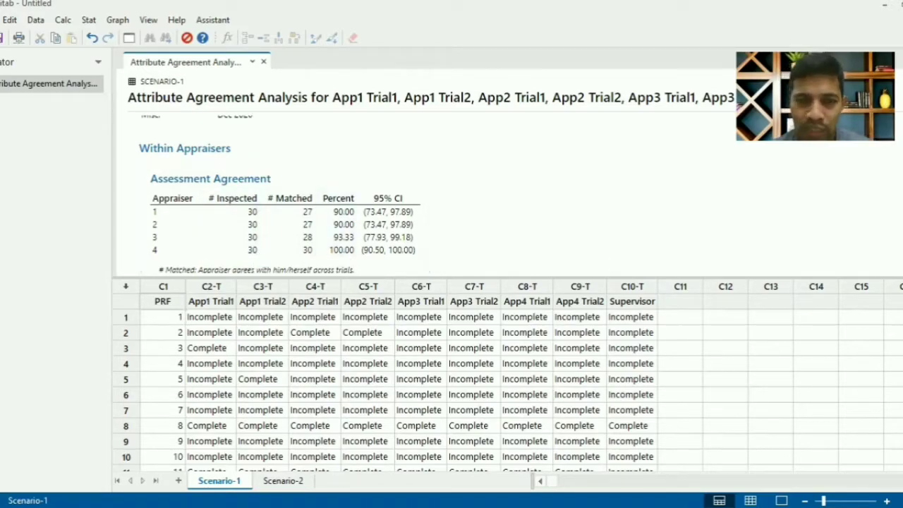
scroll(423, 183, down, 2)
scroll(424, 184, down, 1)
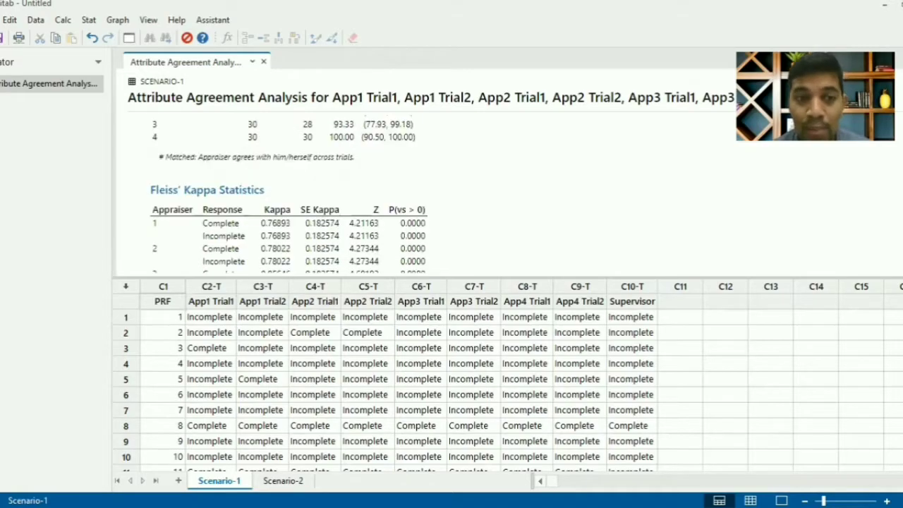
scroll(423, 183, down, 1)
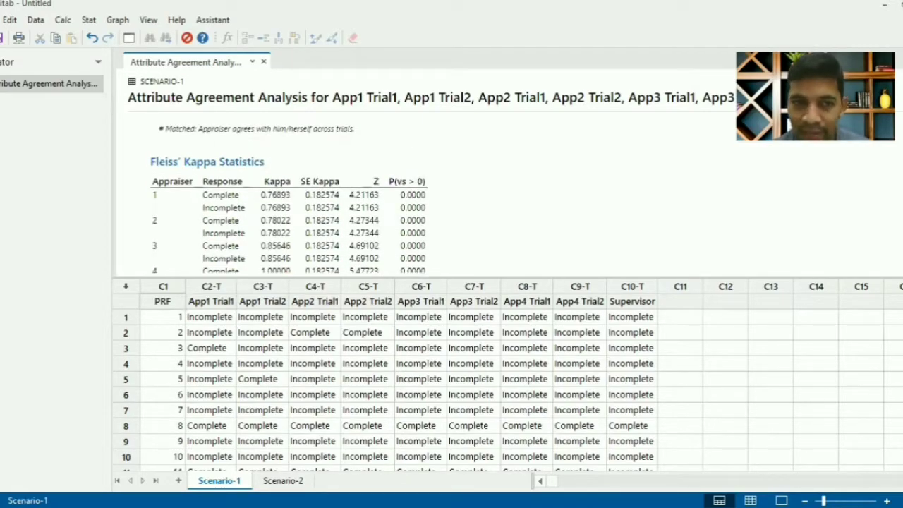
scroll(574, 248, down, 1)
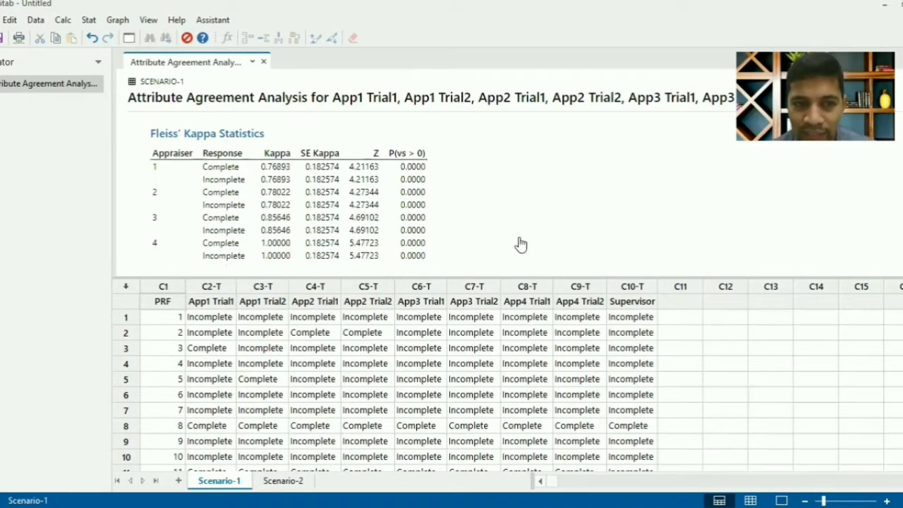
click(274, 172)
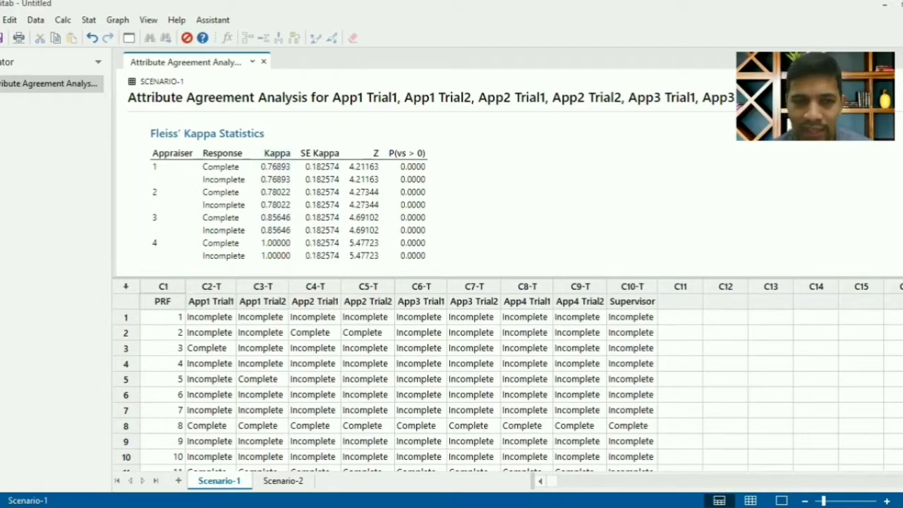
scroll(424, 176, down, 1)
scroll(282, 194, down, 2)
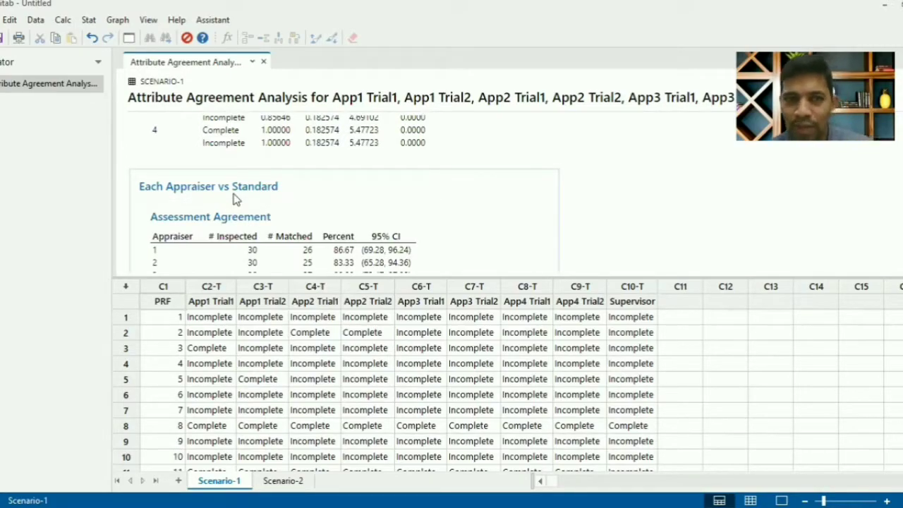
Step: Reopen the analysis settings to check the Supervisor known standard, rerun the analysis, and return to its Fleiss' Kappa statistics
click(128, 39)
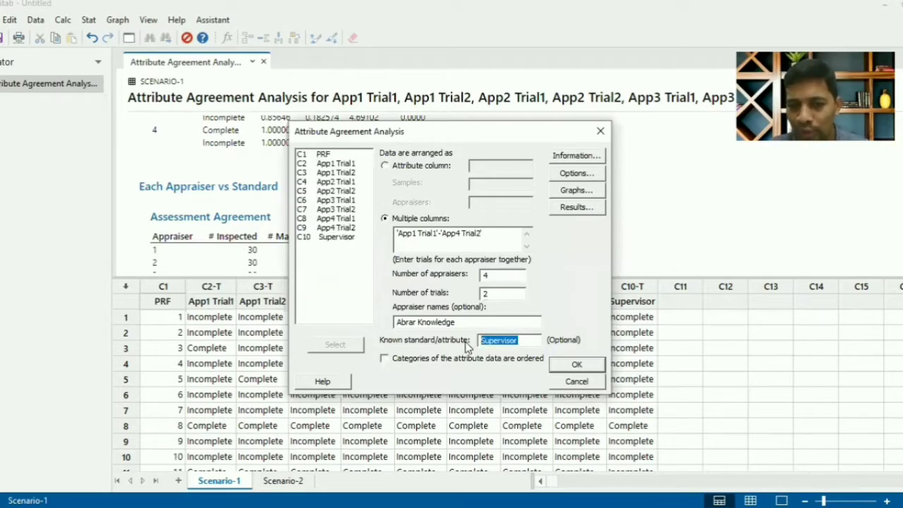
click(576, 365)
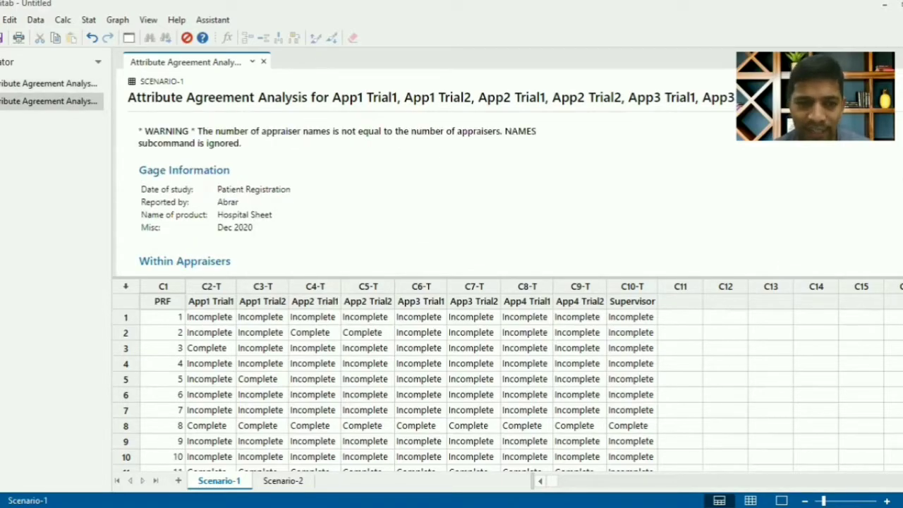
scroll(423, 183, down, 3)
scroll(424, 184, down, 5)
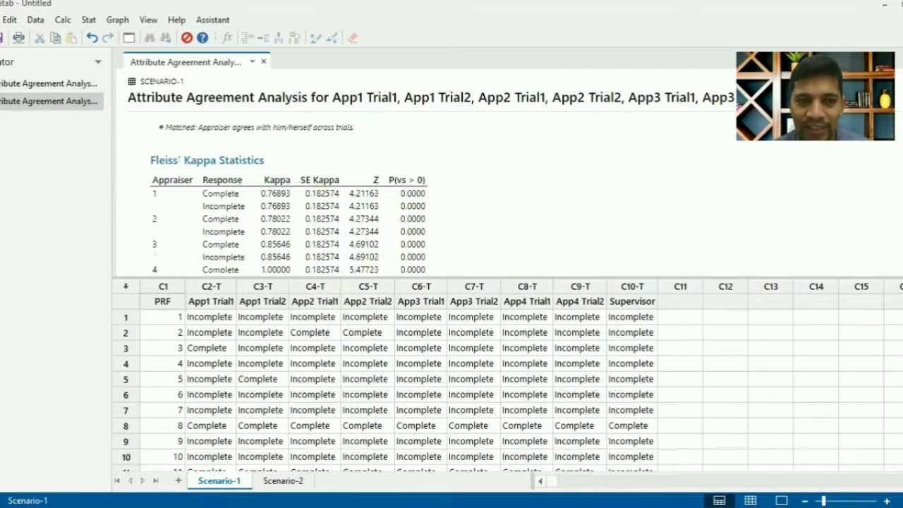
Step: Set the Supervisor column as the known standard and rerun the Attribute Agreement Analysis
scroll(424, 183, down, 5)
scroll(282, 194, down, 1)
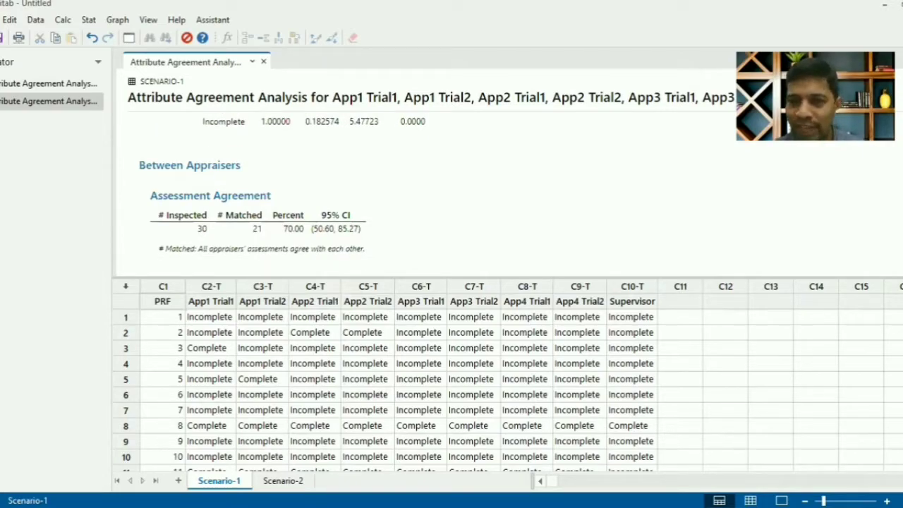
click(127, 39)
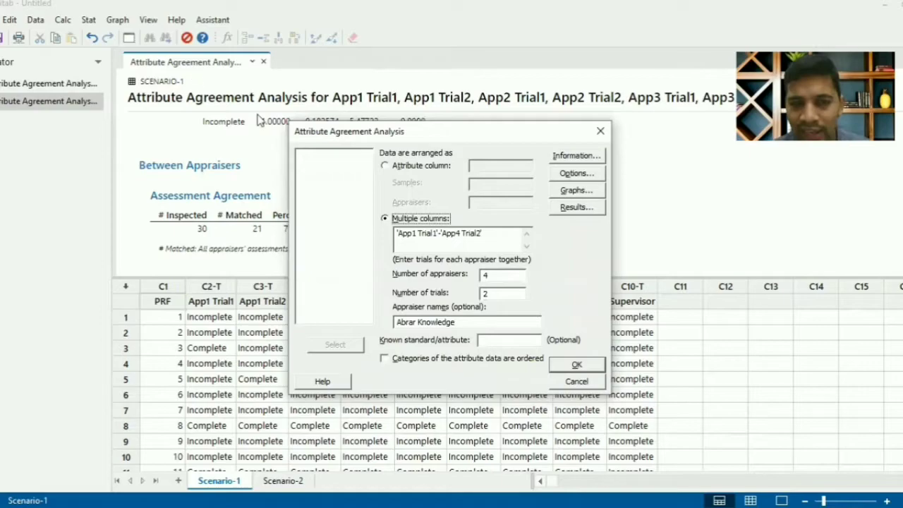
click(494, 343)
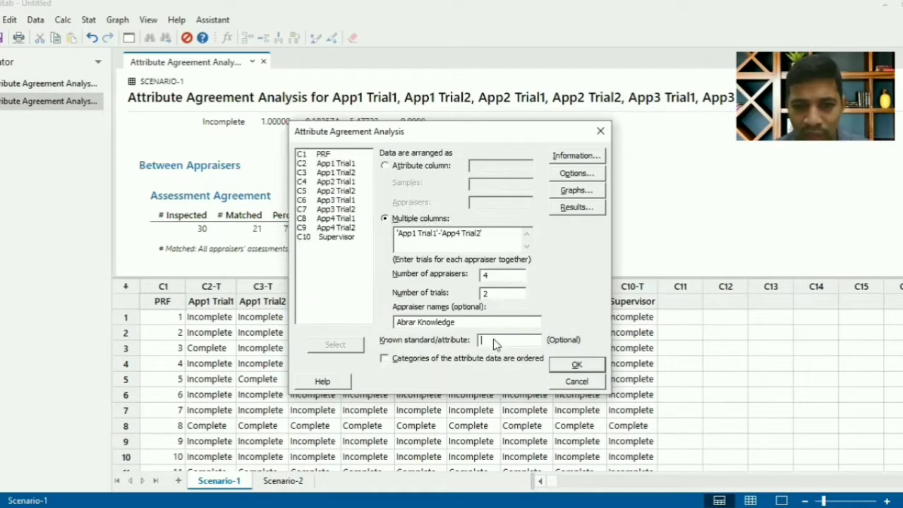
click(346, 237)
click(335, 344)
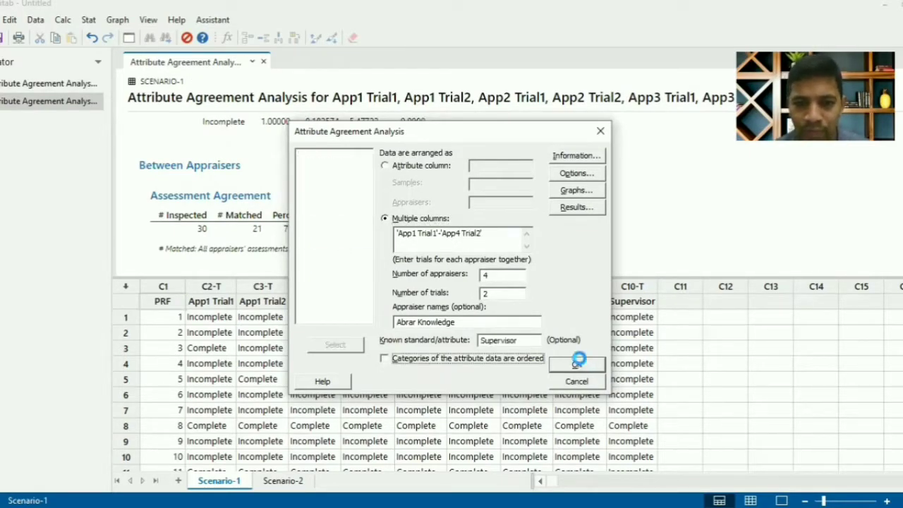
click(577, 365)
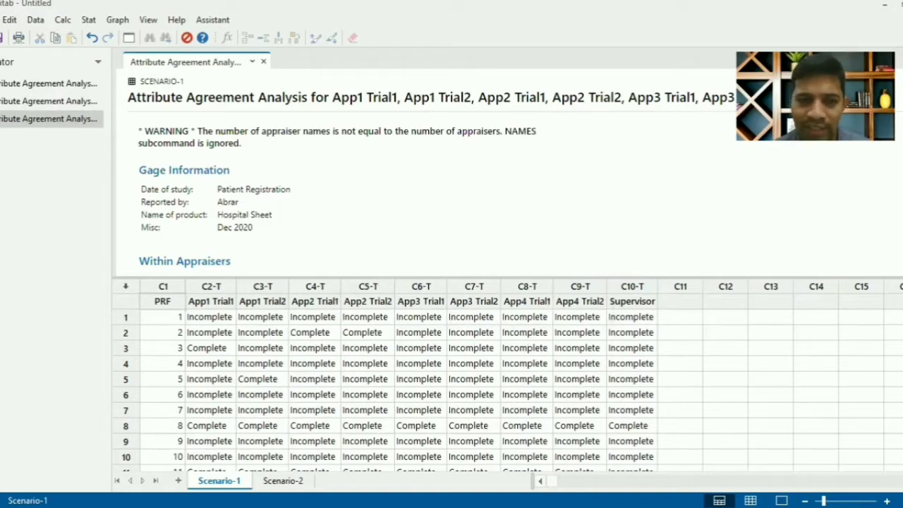
Step: Examine the Each Appraiser vs Standard section: assessment agreement, assessment disagreement and Fleiss' Kappa statistics
scroll(424, 183, down, 5)
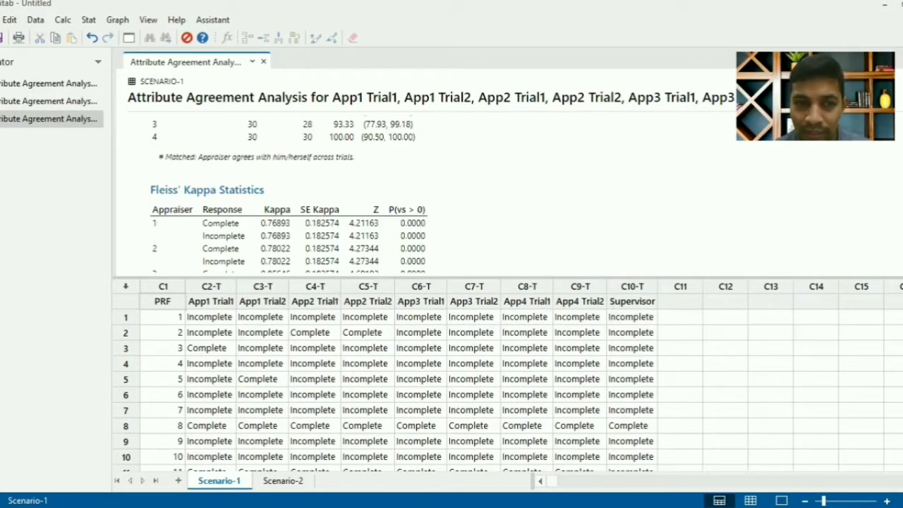
scroll(424, 183, down, 4)
scroll(405, 256, down, 1)
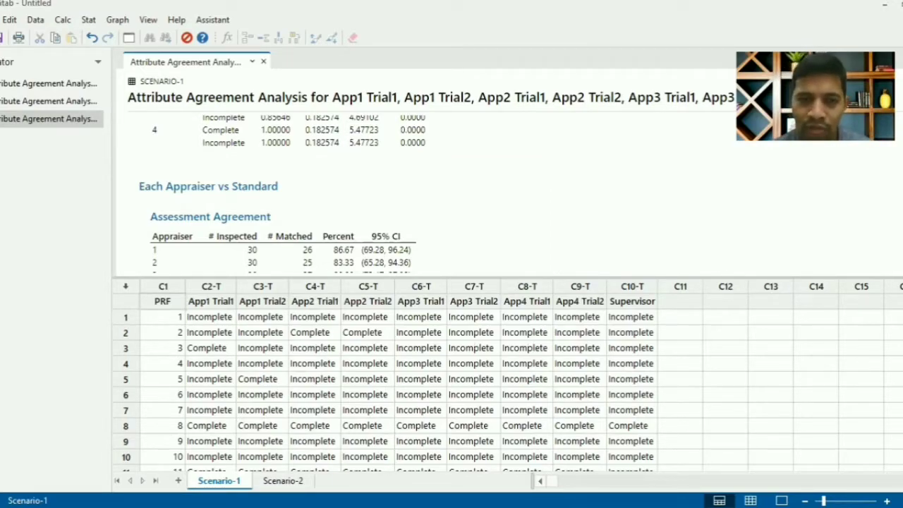
scroll(282, 193, down, 1)
scroll(576, 237, down, 1)
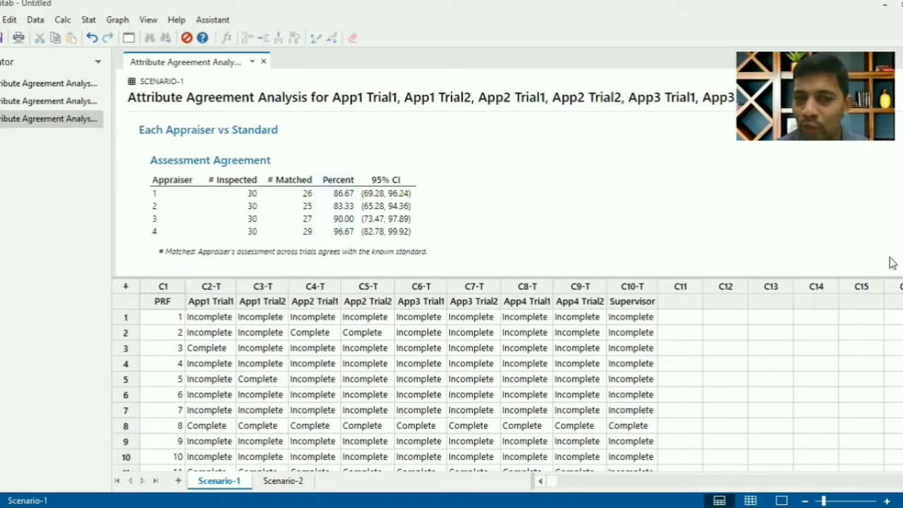
scroll(452, 177, down, 3)
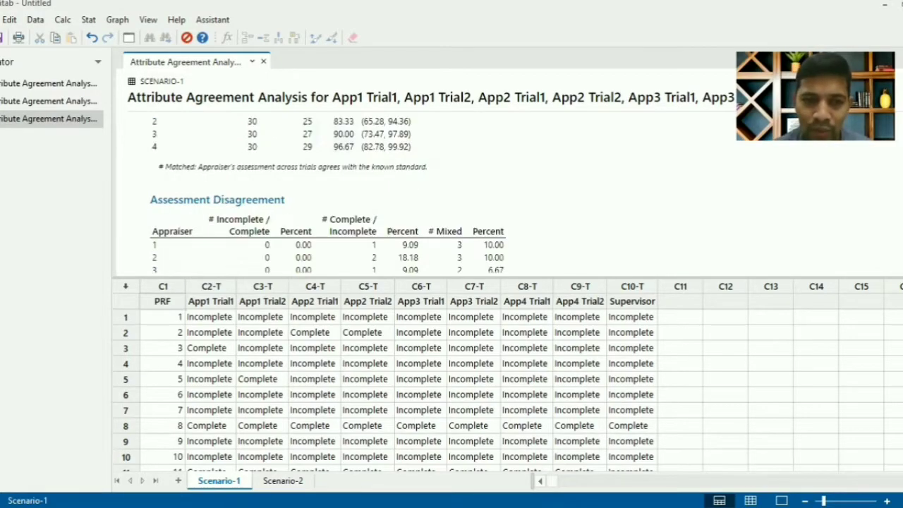
scroll(451, 177, down, 1)
scroll(452, 177, down, 1)
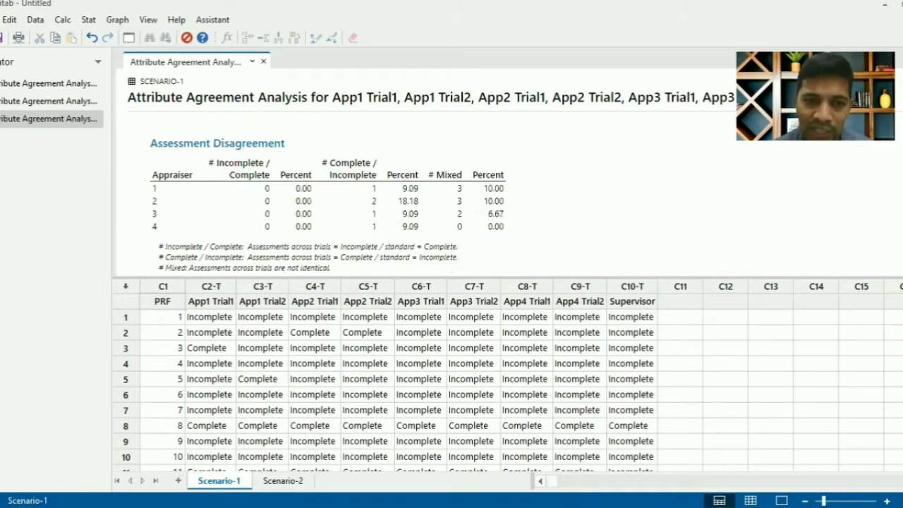
scroll(452, 177, down, 1)
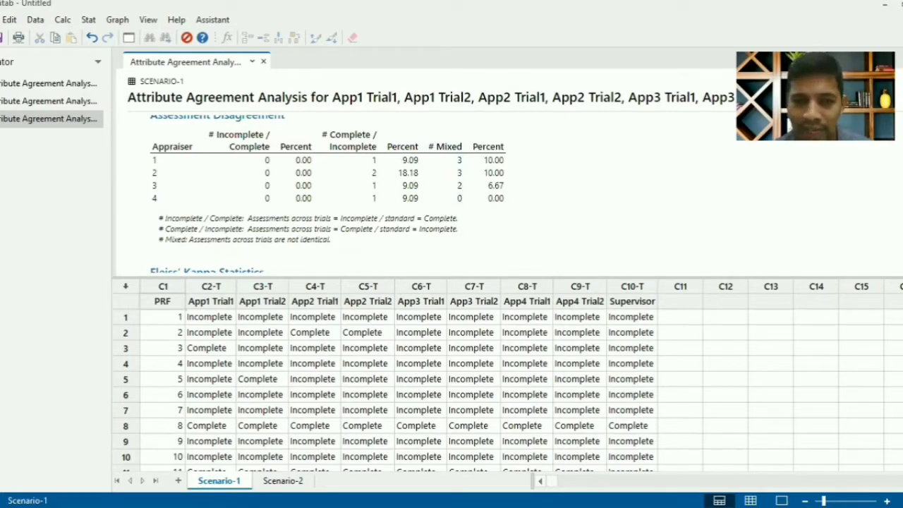
scroll(424, 191, down, 3)
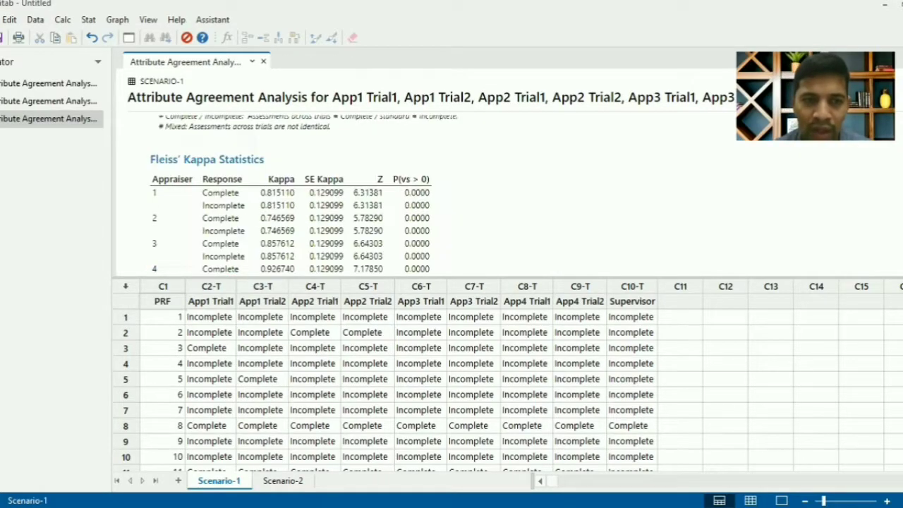
scroll(304, 194, down, 1)
scroll(304, 194, down, 1)
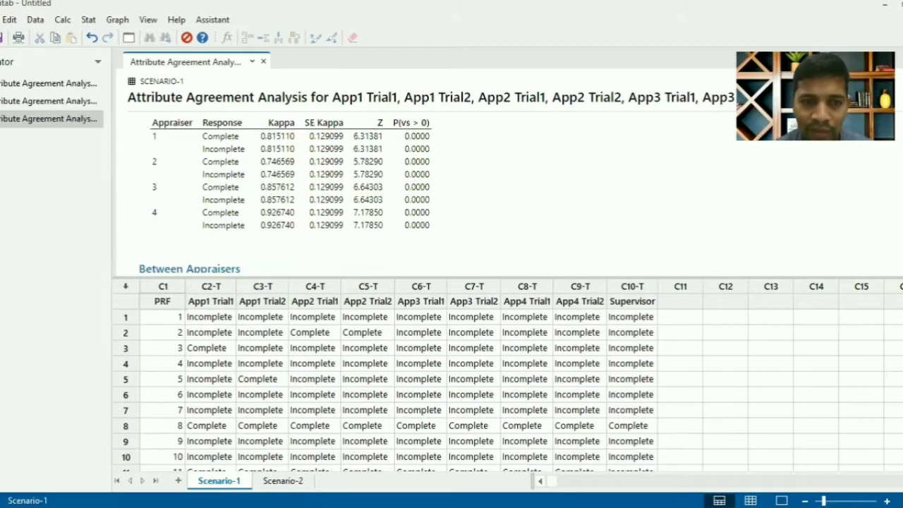
Step: Examine the Between Appraisers and All Appraisers vs Standard agreement and kappa results, down to the Assessment Agreement graph
scroll(303, 194, down, 1)
scroll(303, 195, down, 3)
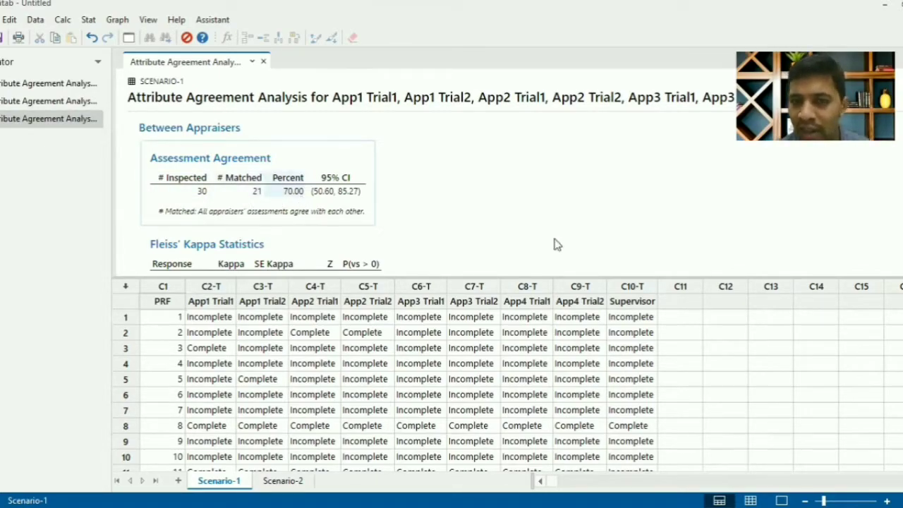
scroll(423, 183, down, 1)
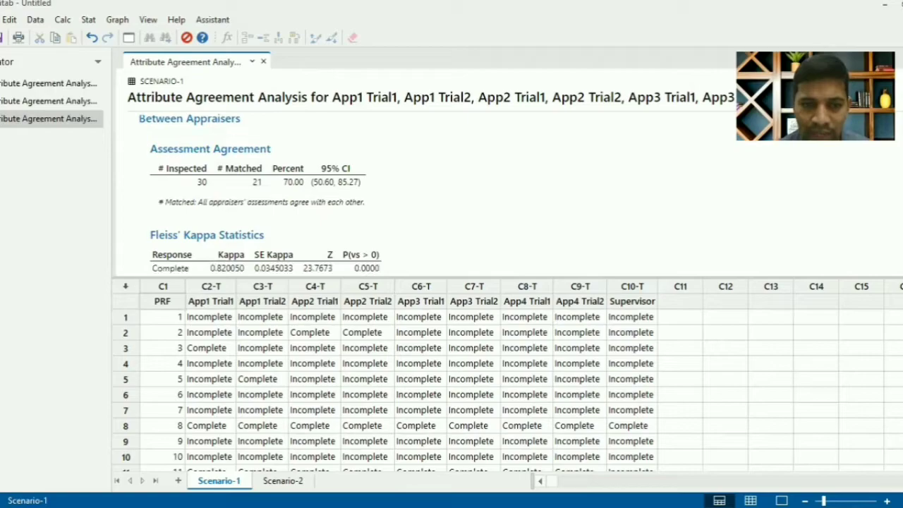
scroll(423, 183, down, 2)
scroll(423, 170, down, 3)
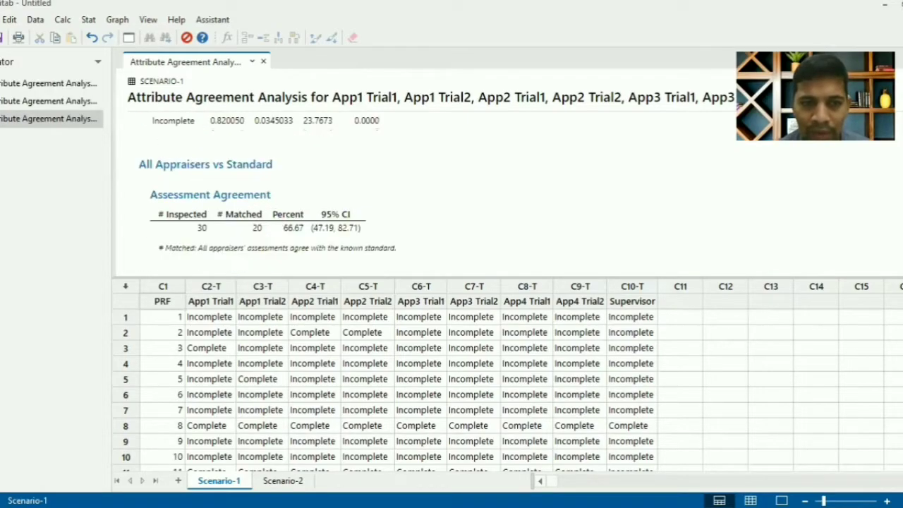
scroll(423, 184, down, 1)
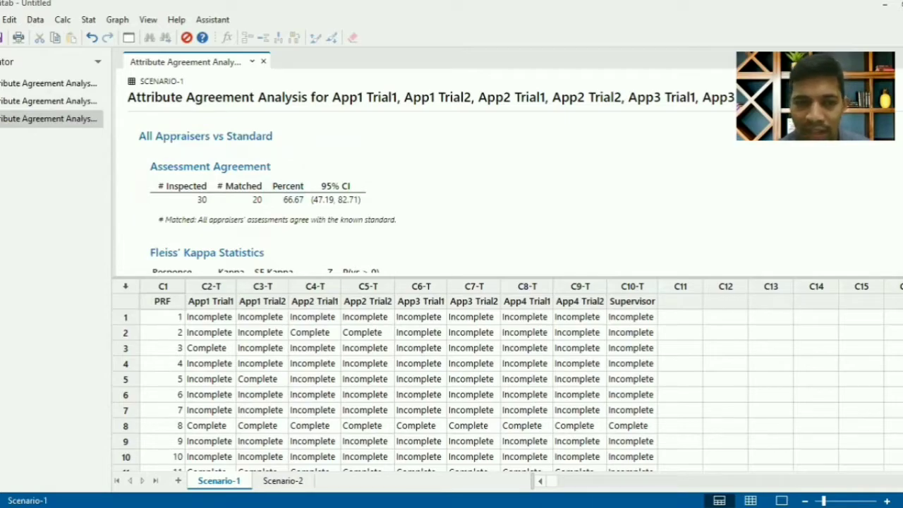
scroll(268, 203, down, 1)
scroll(744, 228, down, 5)
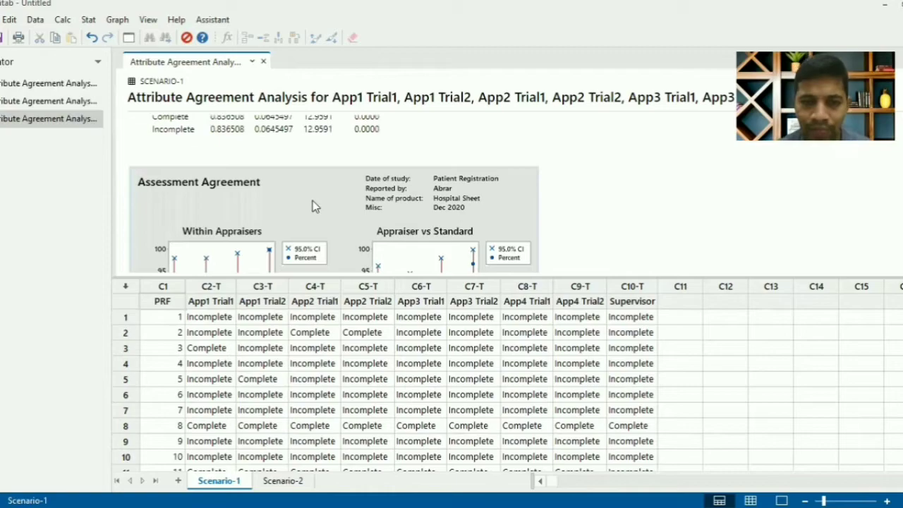
Step: Open the Assessment Agreement graph for editing and inspect the percent points in the Within Appraisers and Appraiser vs Standard plots
double_click(359, 224)
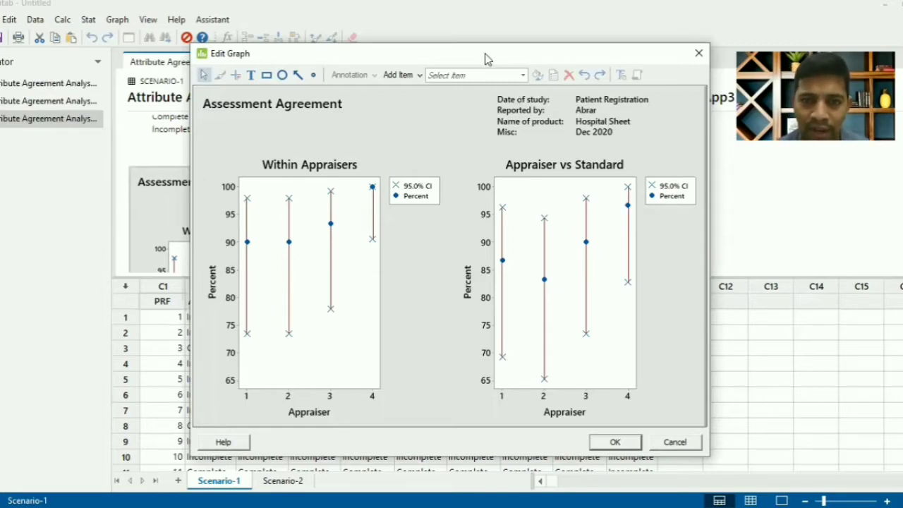
drag(485, 53, 476, 31)
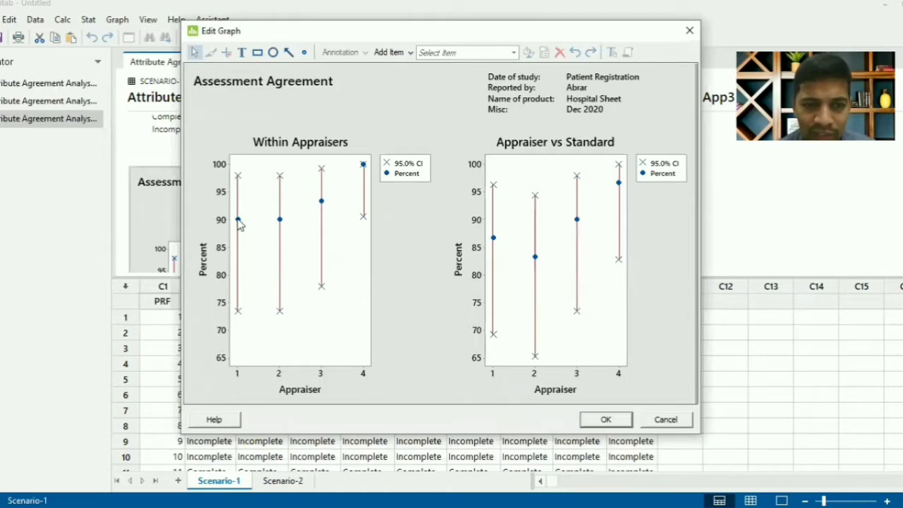
mouse_move(240, 223)
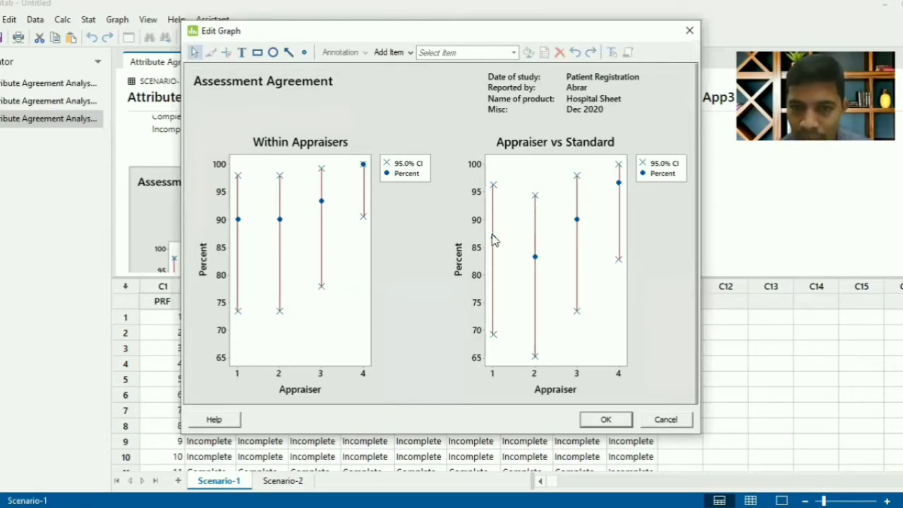
mouse_move(494, 241)
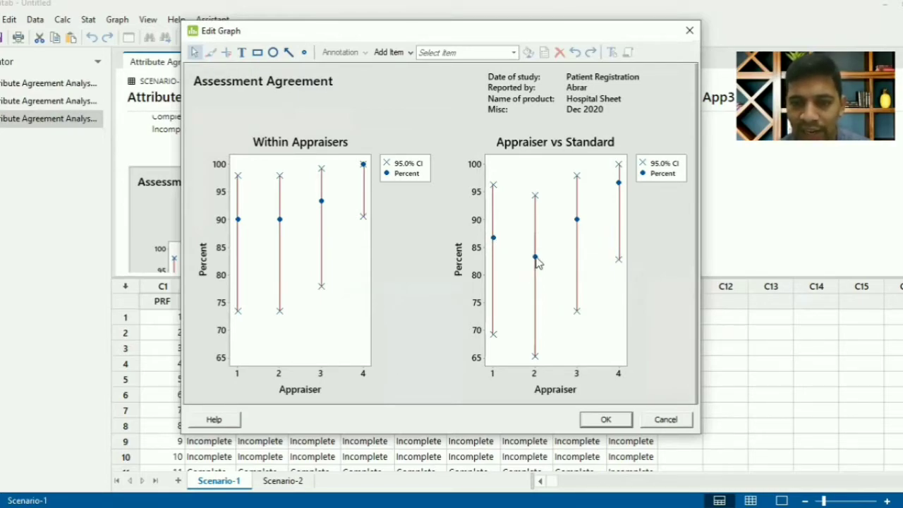
mouse_move(538, 262)
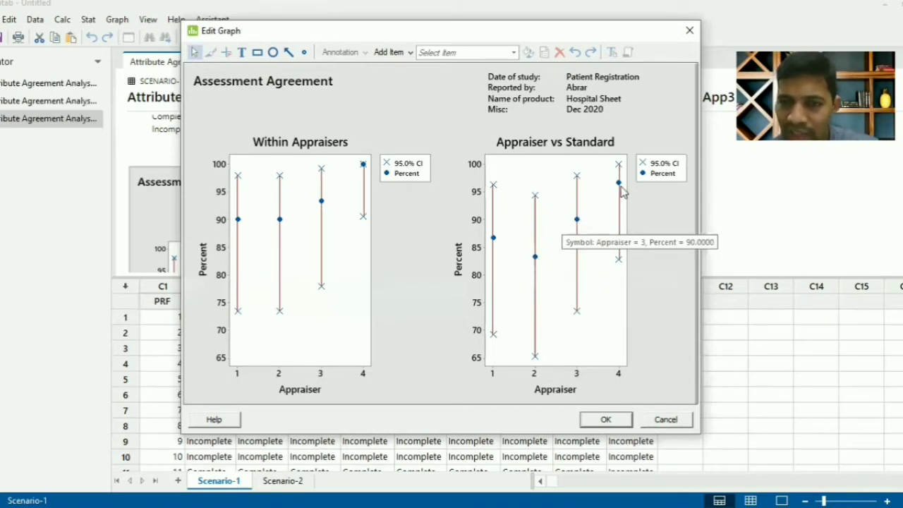
mouse_move(615, 185)
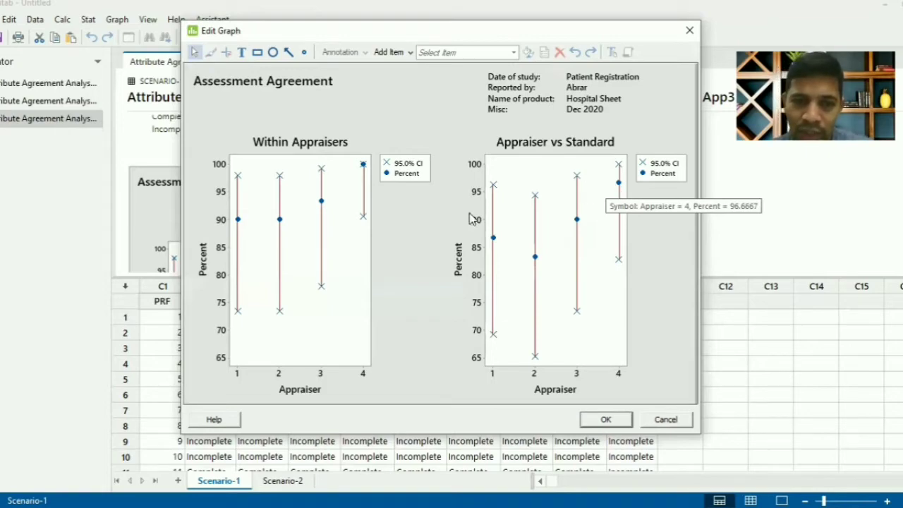
Step: Add a horizontal reference line at Y value 90 to the Within Appraisers plot
click(356, 239)
right_click(357, 239)
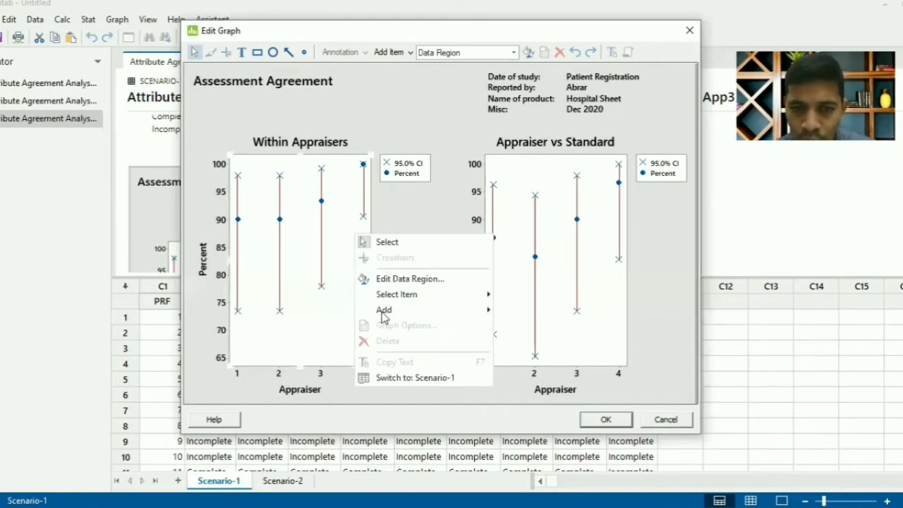
mouse_move(383, 316)
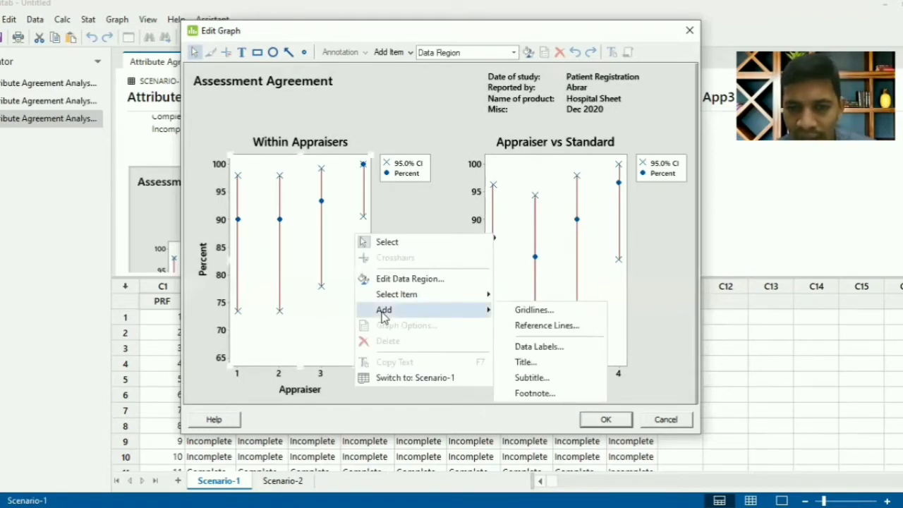
click(560, 327)
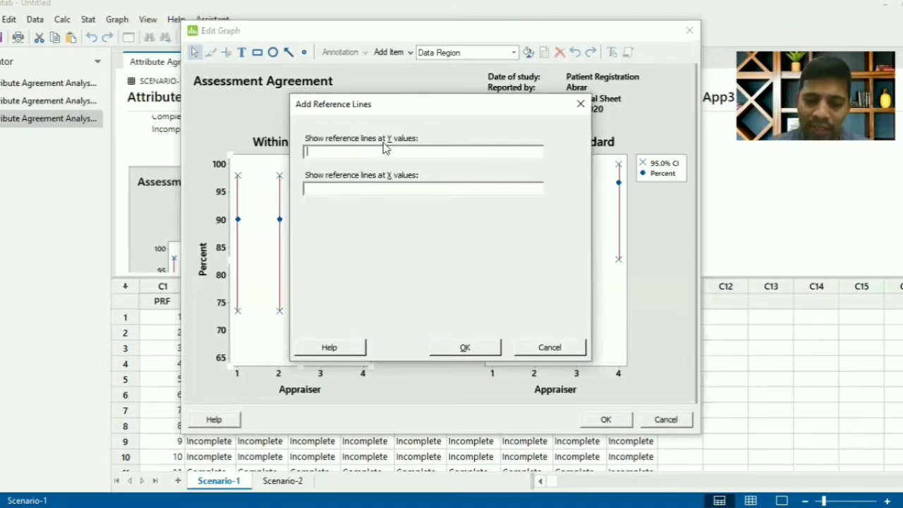
text(90)
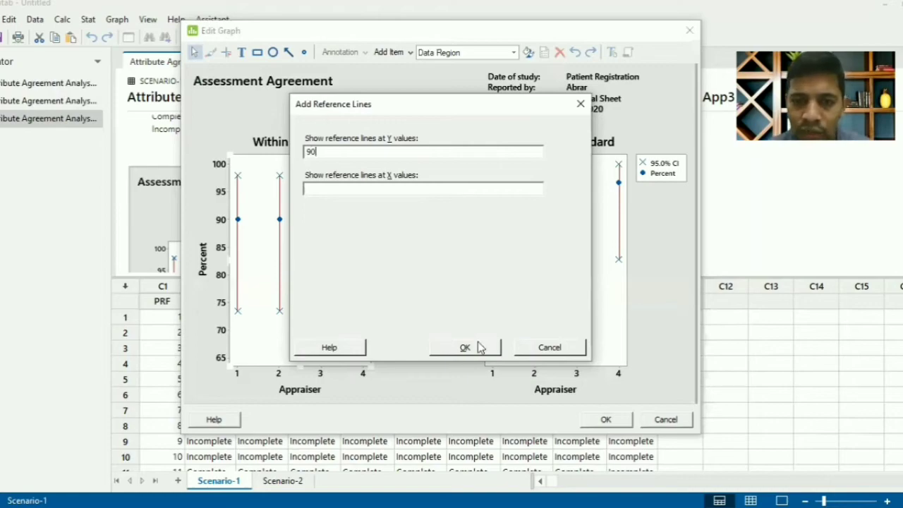
click(479, 349)
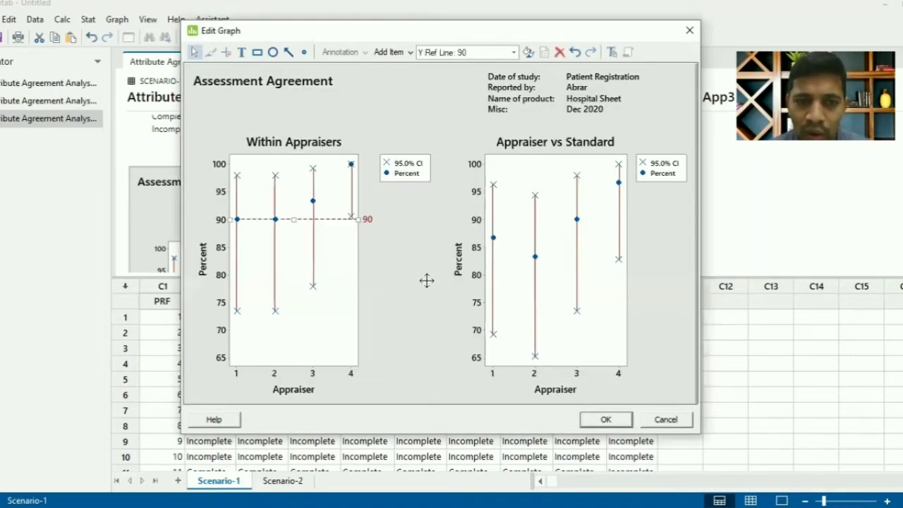
click(418, 278)
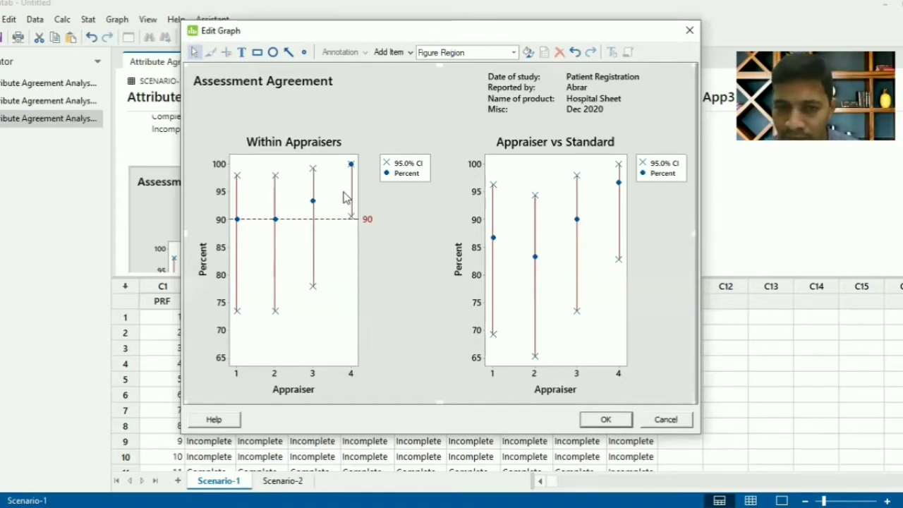
Step: Add a horizontal reference line at Y value 90 to the Appraiser vs Standard plot
click(597, 230)
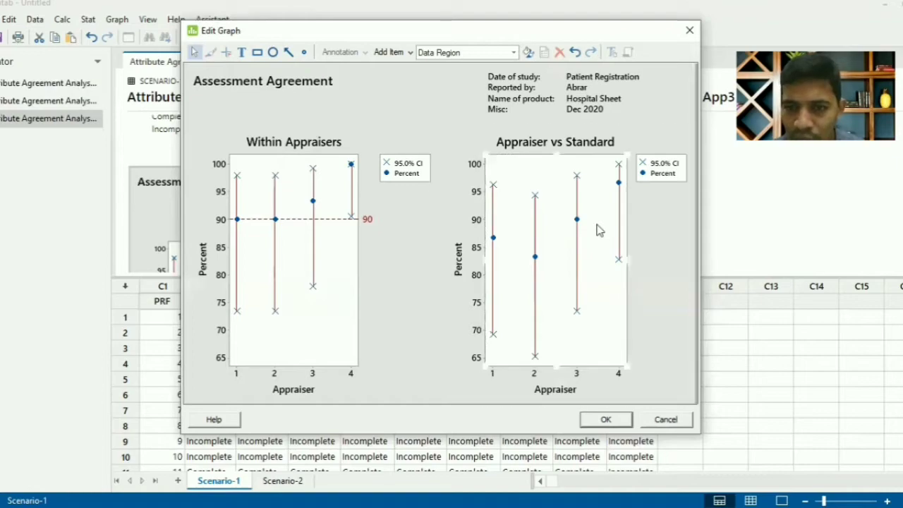
click(657, 234)
click(605, 230)
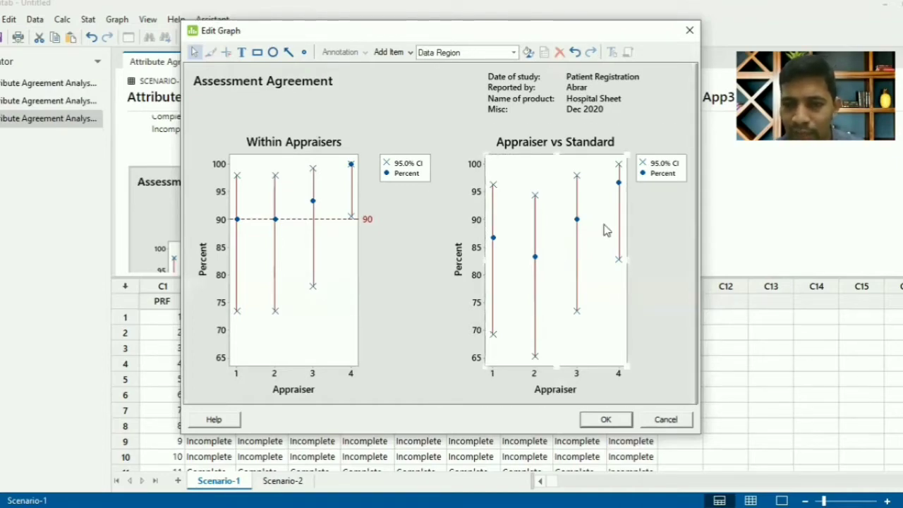
right_click(643, 299)
mouse_move(732, 309)
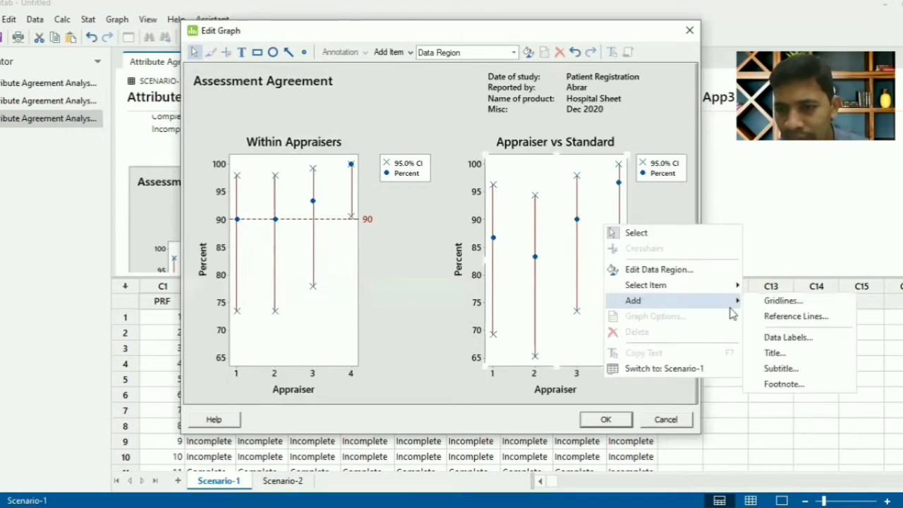
click(779, 316)
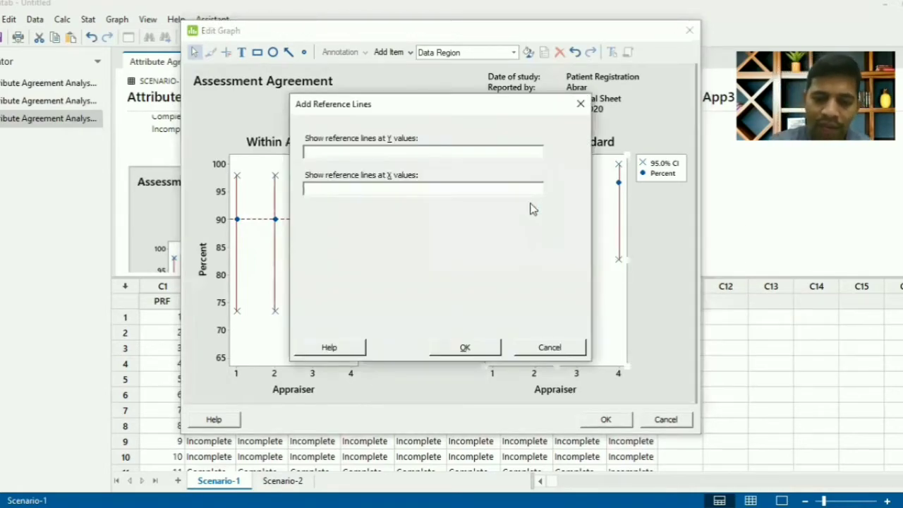
text(90)
key(Return)
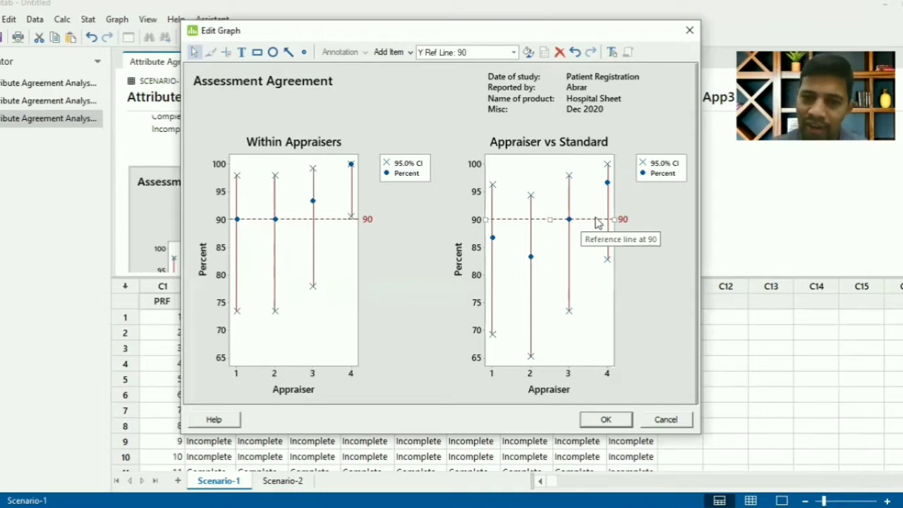
Step: Replace the reference line in the Appraiser vs Standard plot with one at Y value 80
key(Delete)
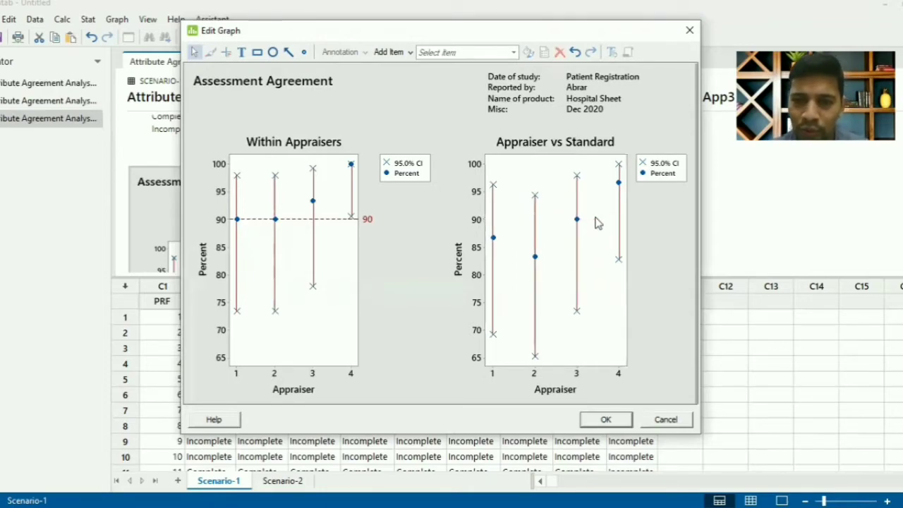
right_click(548, 217)
mouse_move(582, 292)
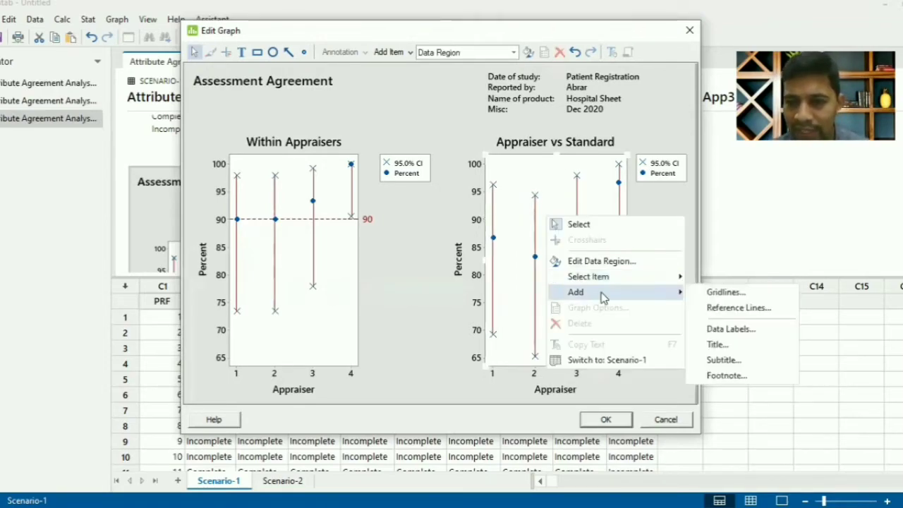
click(729, 312)
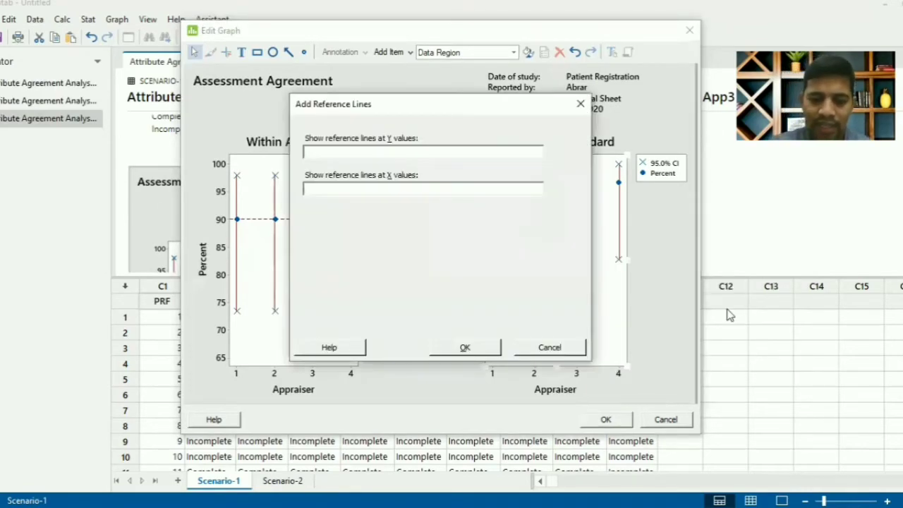
text(80)
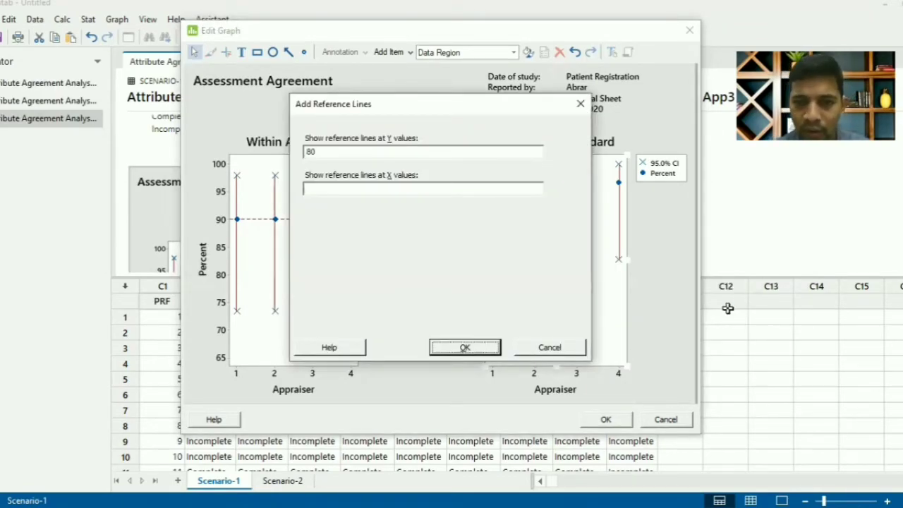
key(Return)
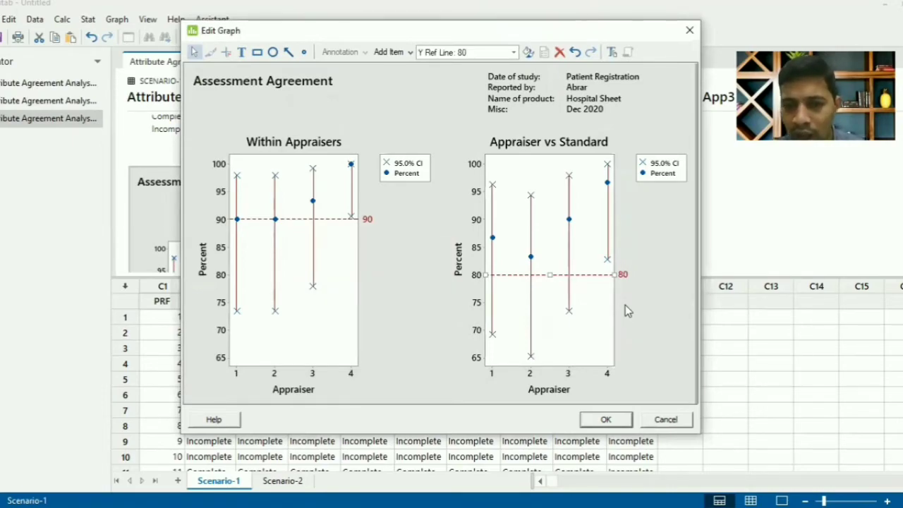
right_click(586, 249)
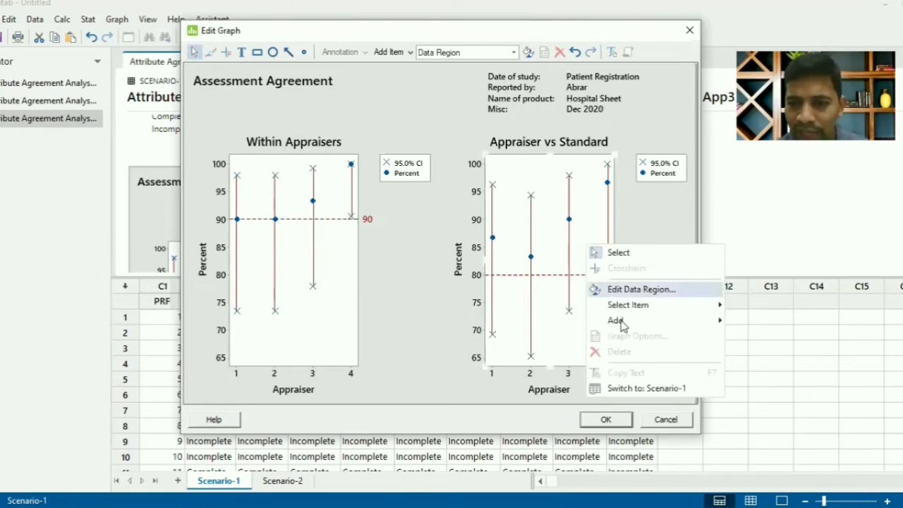
mouse_move(623, 322)
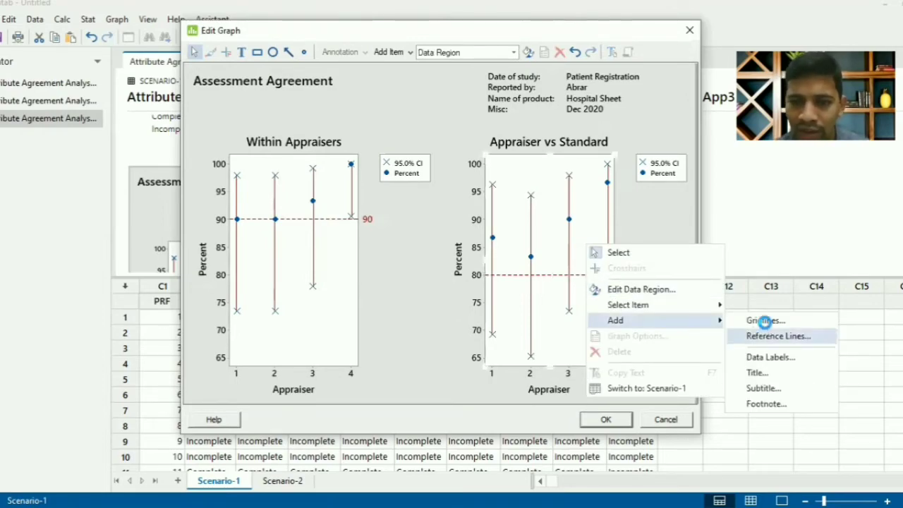
key(Return)
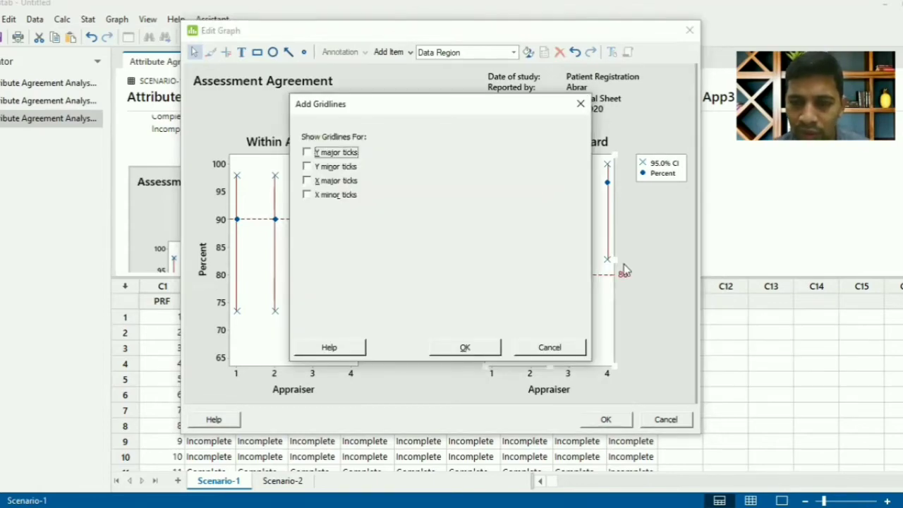
key(Escape)
Step: Delete the 80 reference line from the Appraiser vs Standard plot and add one at Y value 90
click(607, 274)
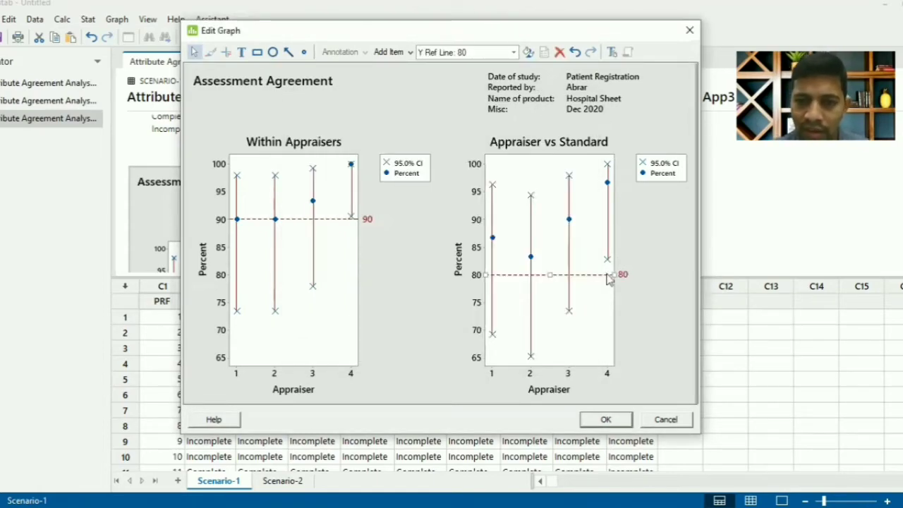
key(Delete)
right_click(593, 231)
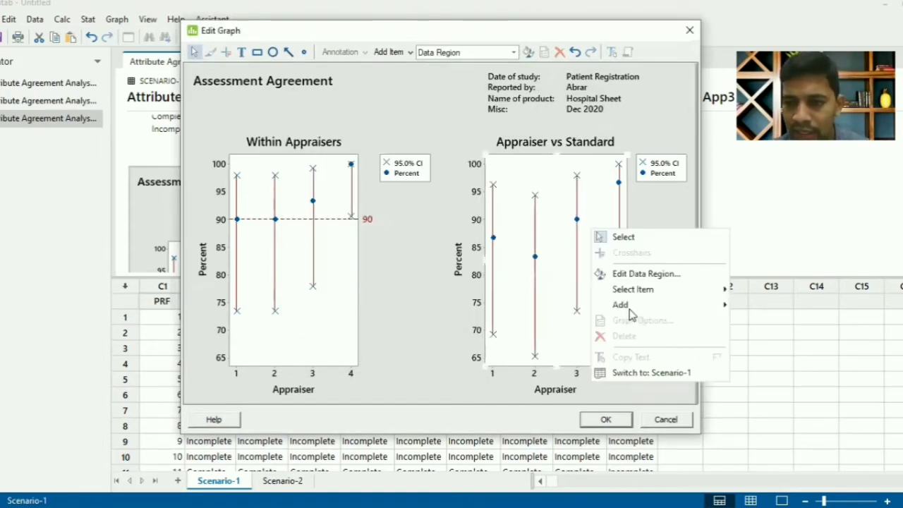
mouse_move(629, 305)
click(769, 322)
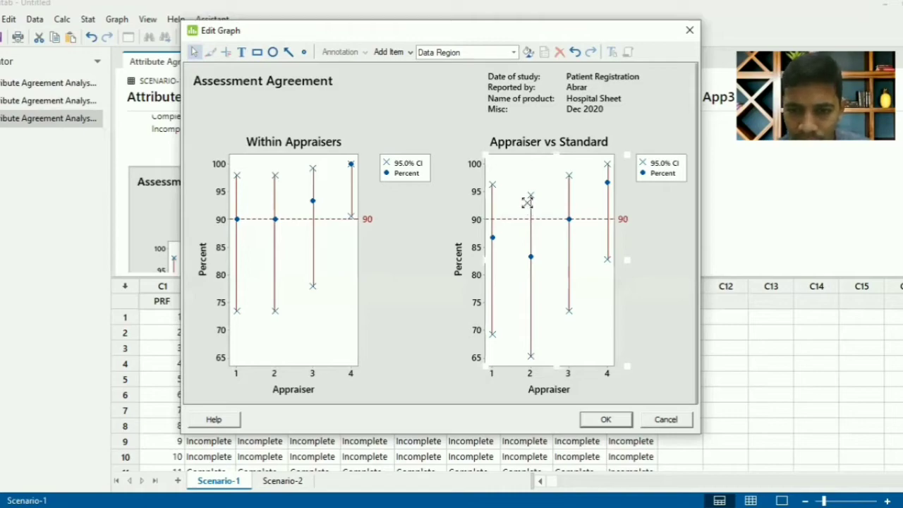
Step: Review the graph attributes, graph size, figure location and figure attributes of the figure region without changing them
right_click(443, 217)
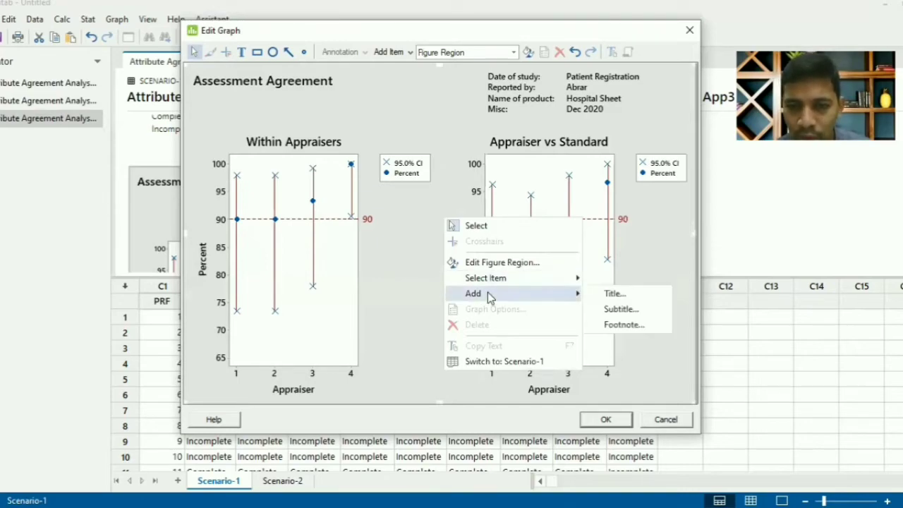
mouse_move(495, 281)
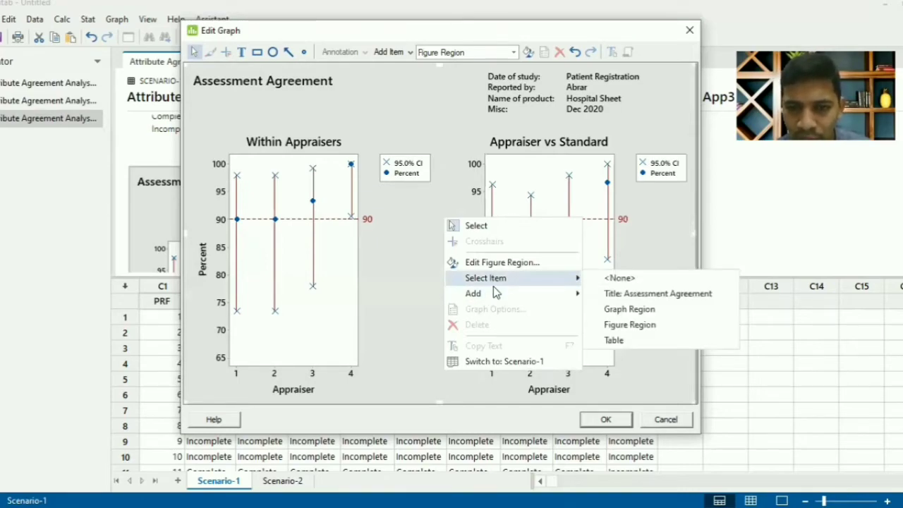
click(494, 263)
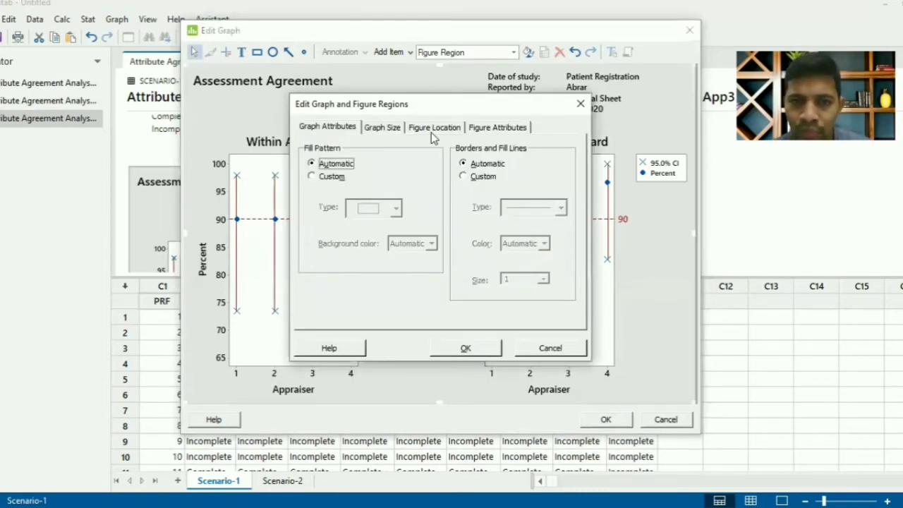
click(384, 129)
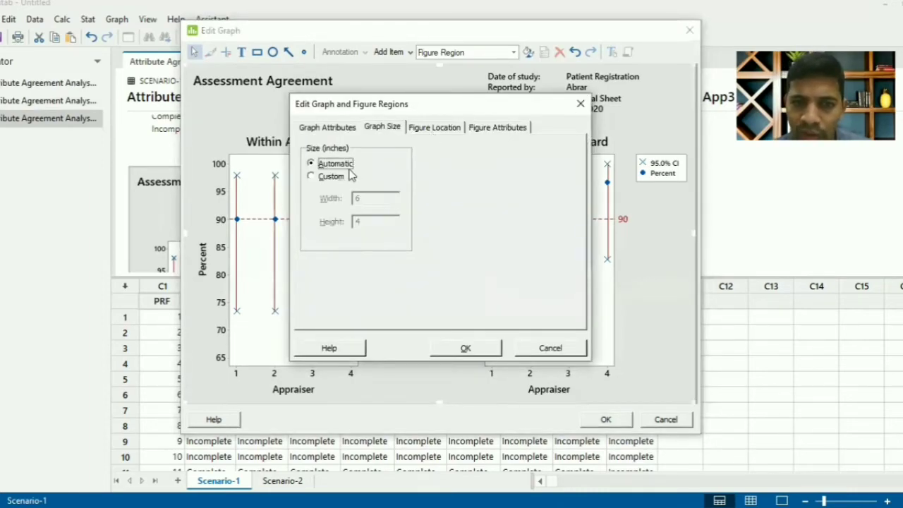
click(434, 127)
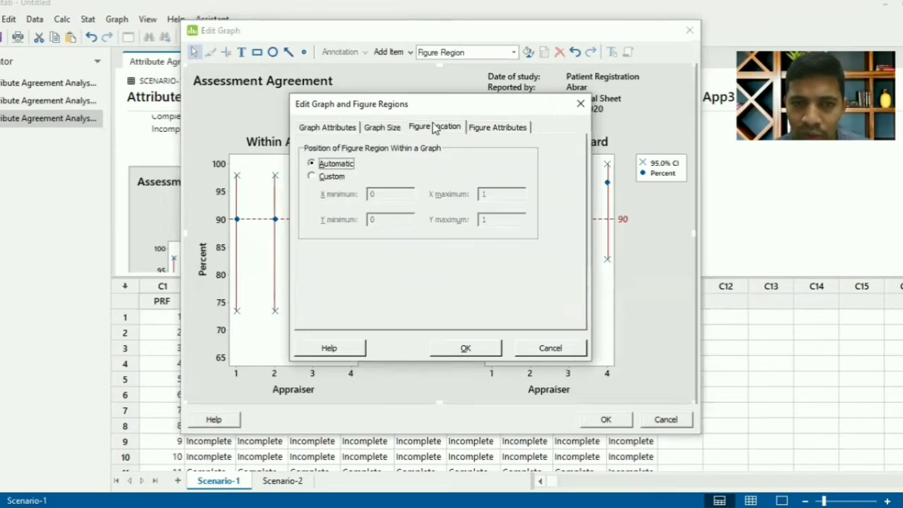
click(506, 127)
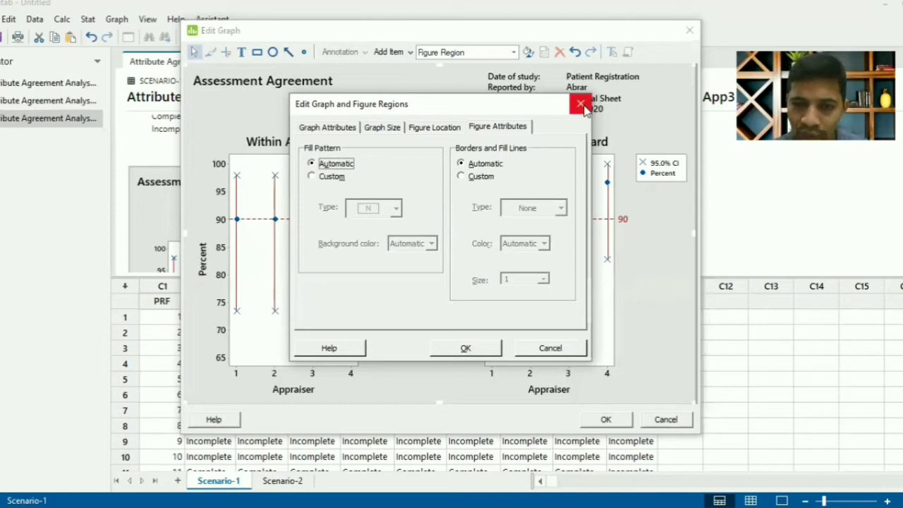
key(Escape)
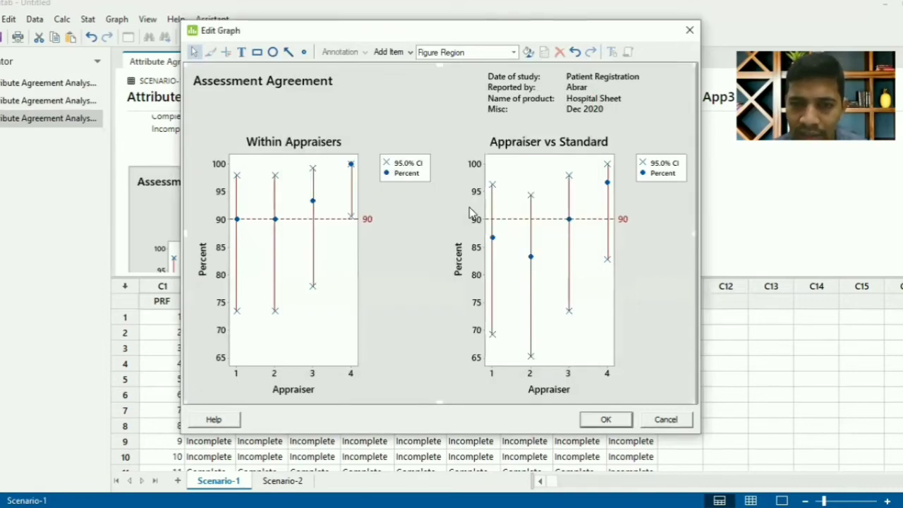
right_click(524, 233)
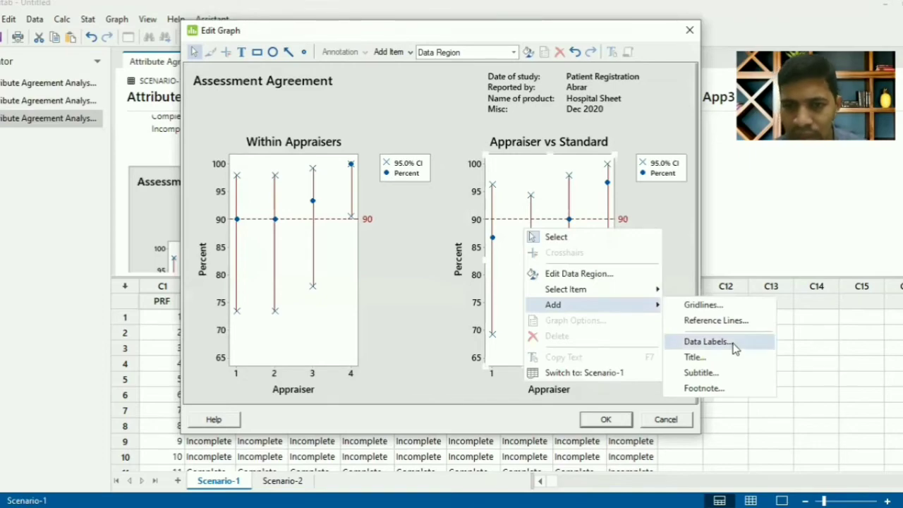
click(735, 349)
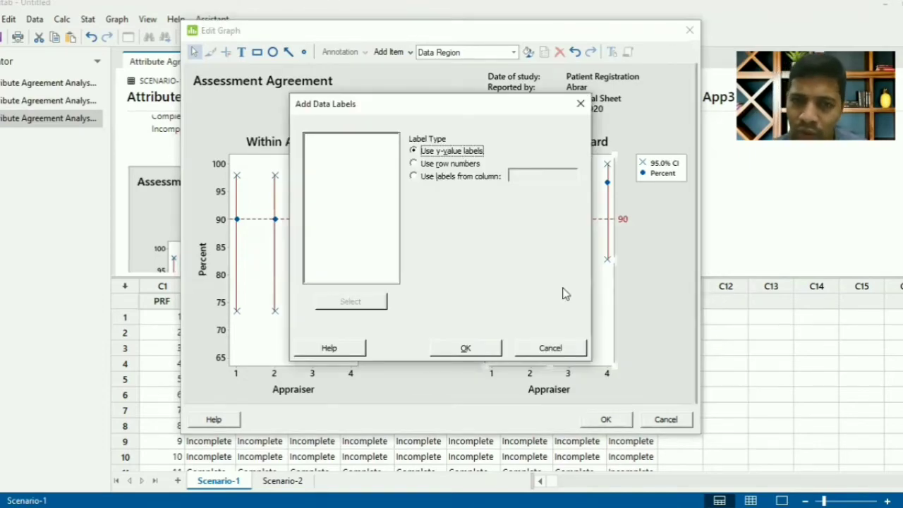
click(580, 106)
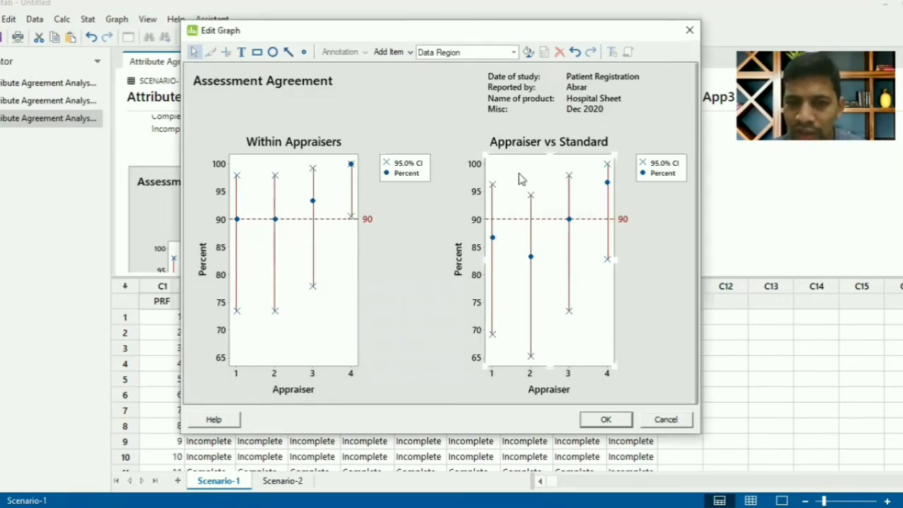
Step: Add the footnote "Work with Appraiser 1 and Appraiser 2" to the Appraiser vs Standard plot
right_click(519, 231)
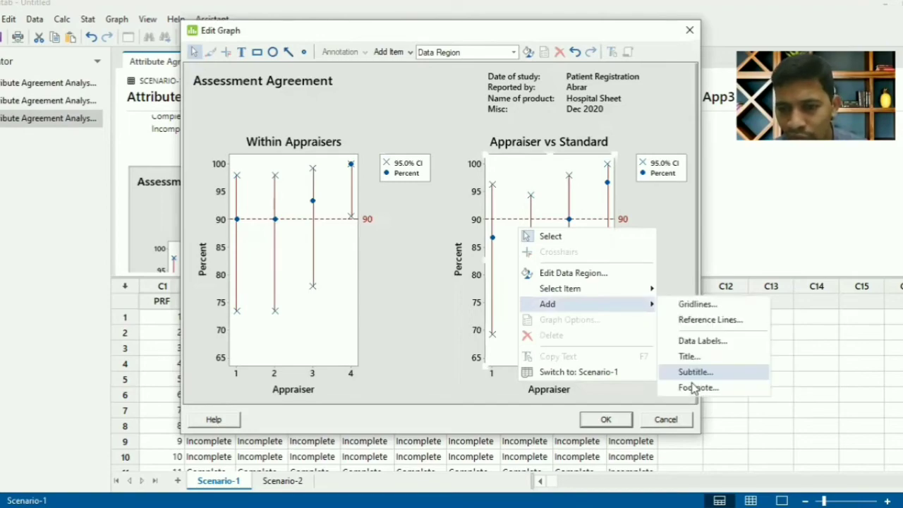
mouse_move(607, 305)
click(695, 388)
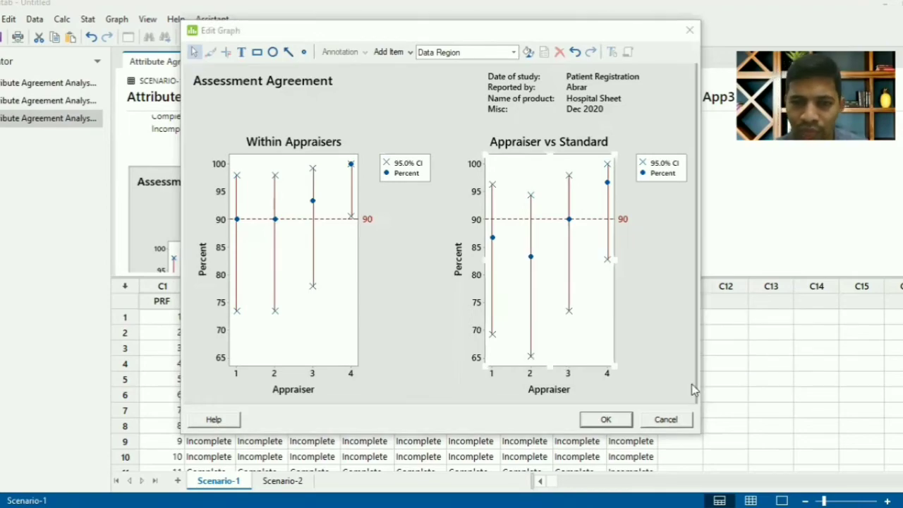
text(W)
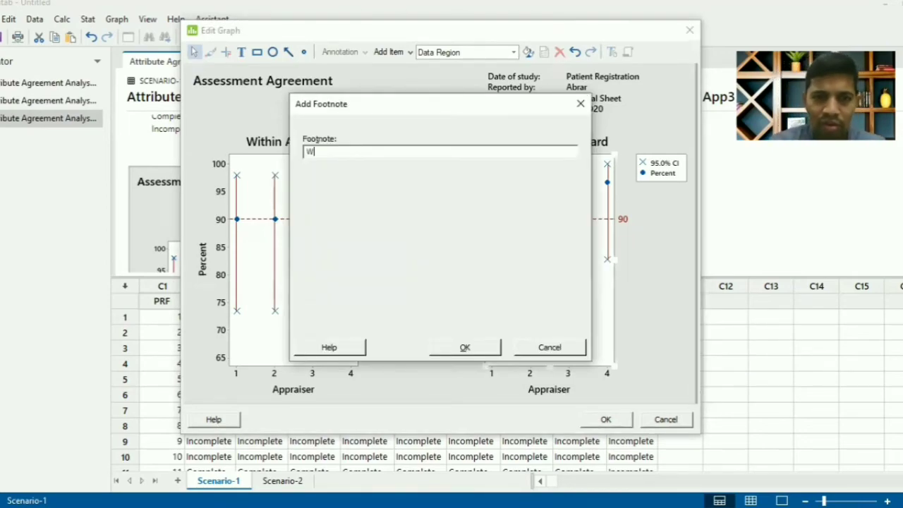
text(ork with)
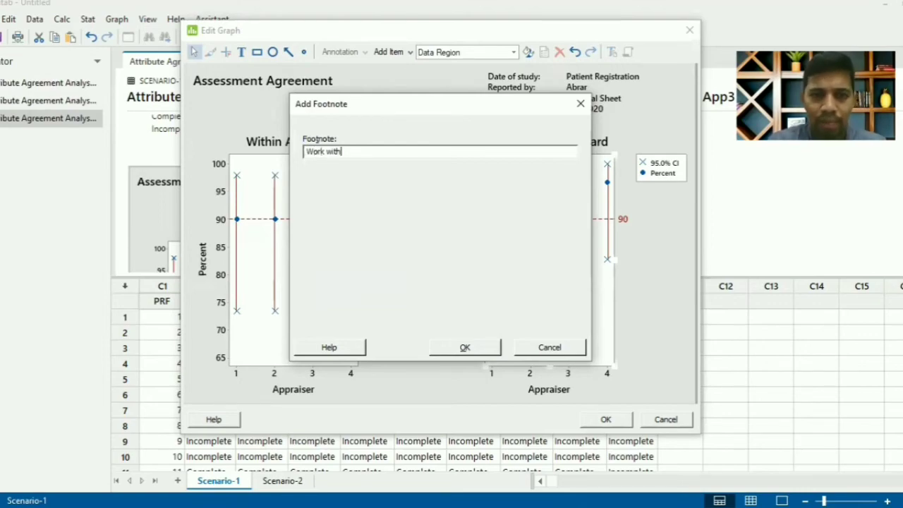
text( A)
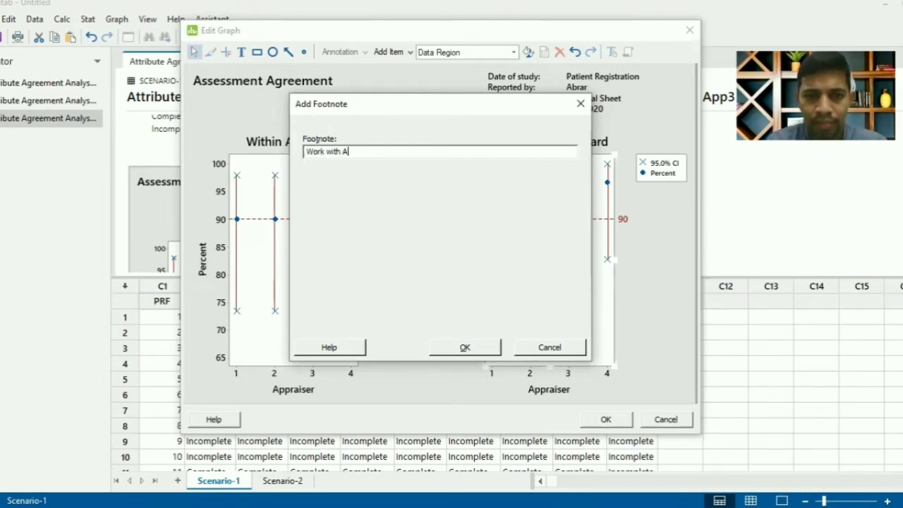
text(r)
text(pr)
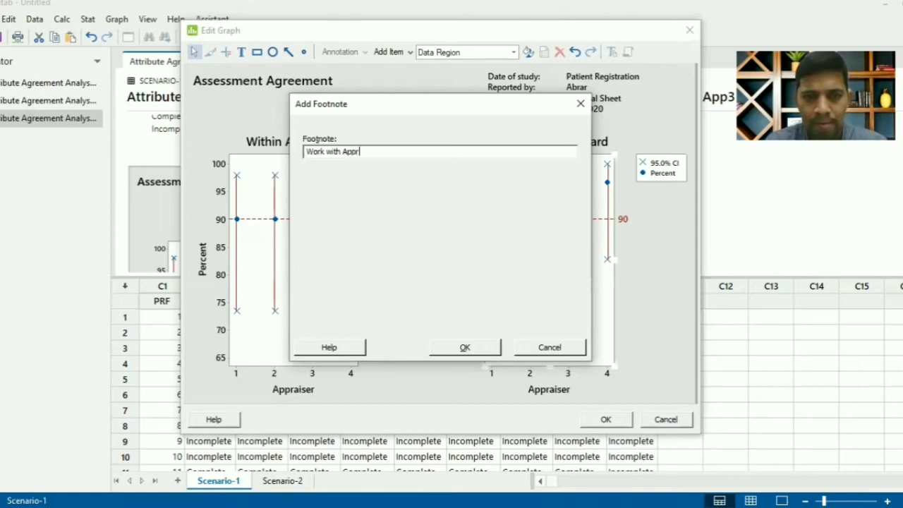
text(aiser )
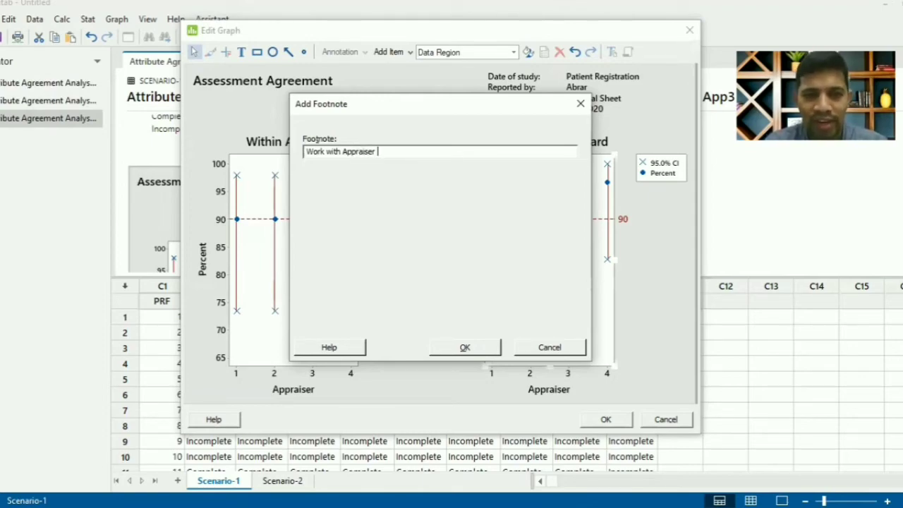
text(1 and )
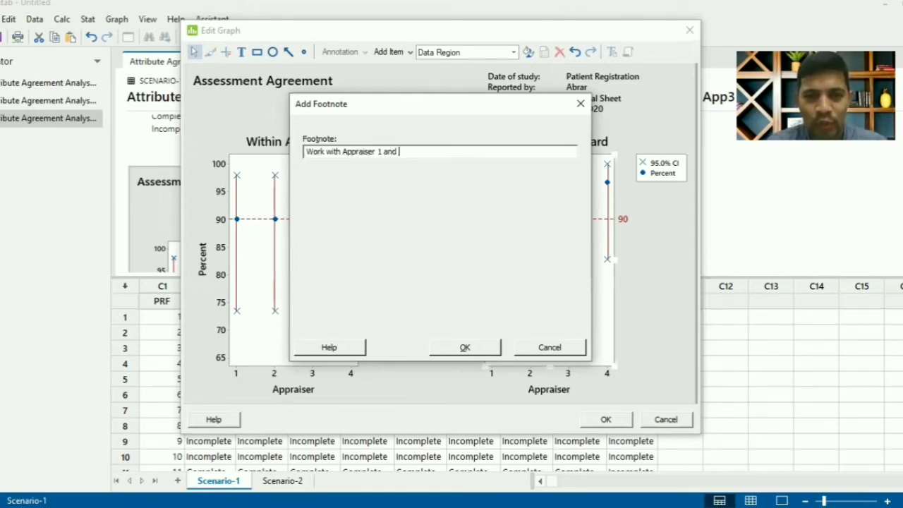
text(Appraiser)
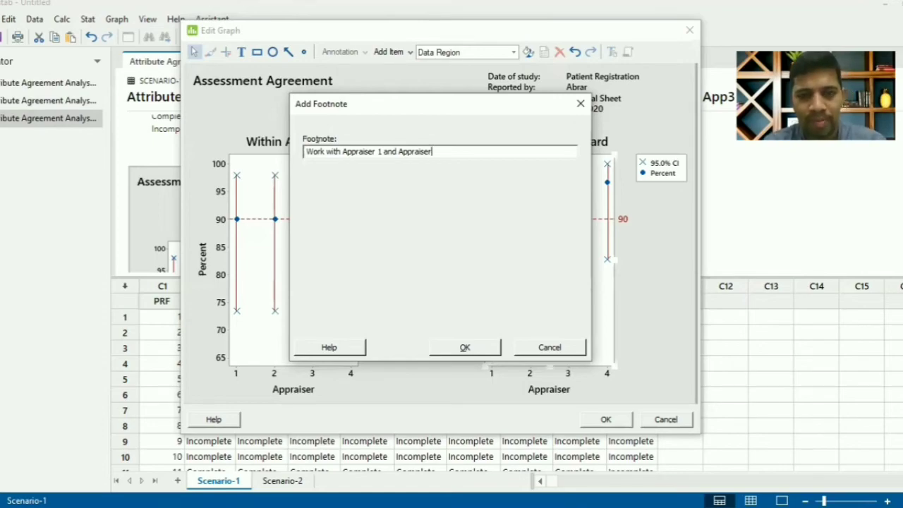
text( 2)
key(Return)
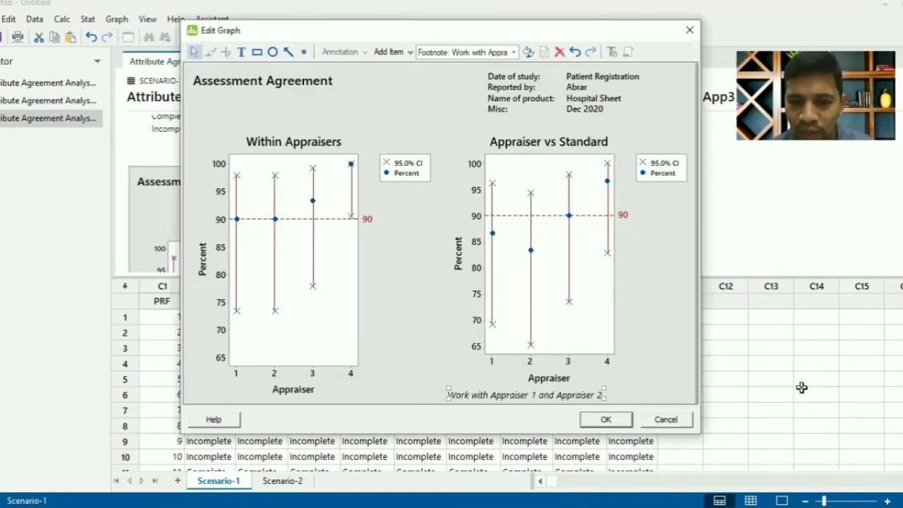
click(642, 335)
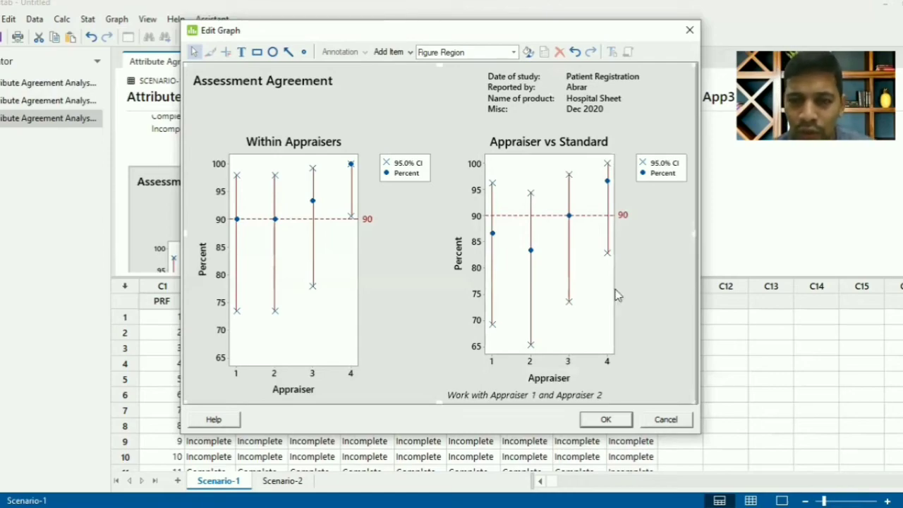
right_click(643, 232)
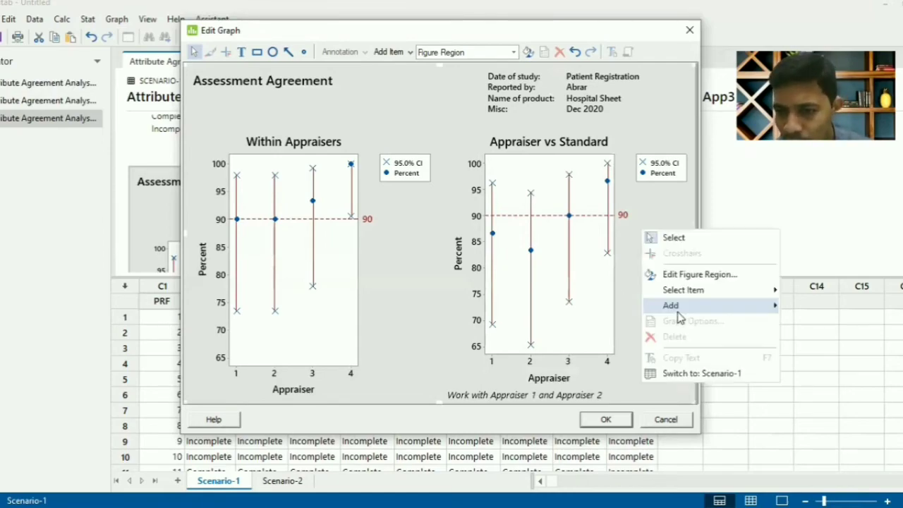
mouse_move(763, 315)
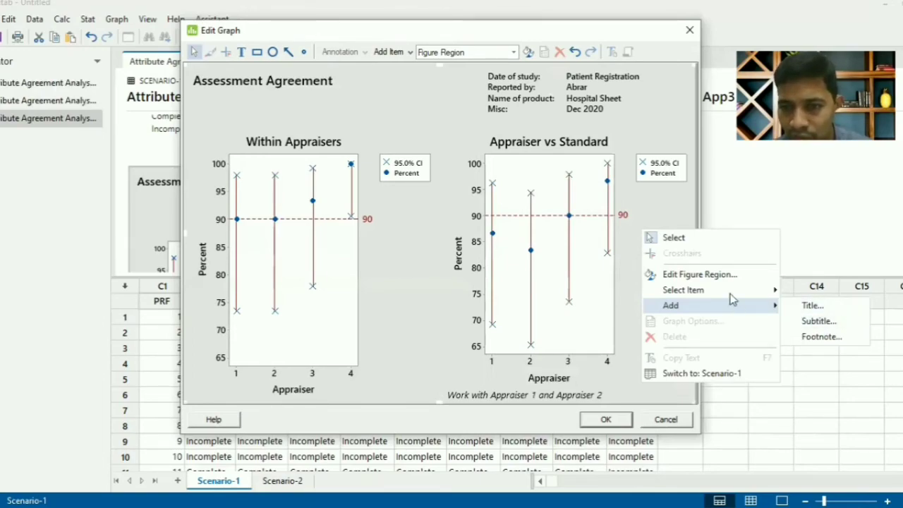
mouse_move(731, 295)
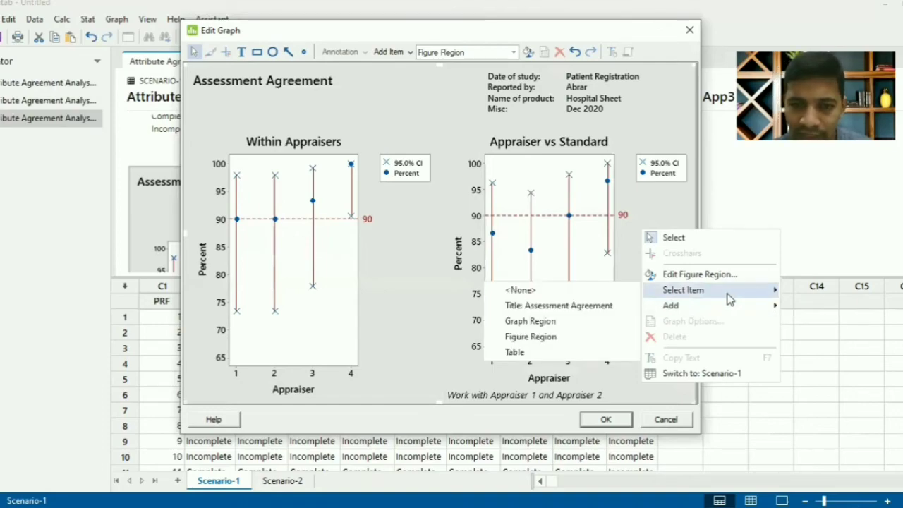